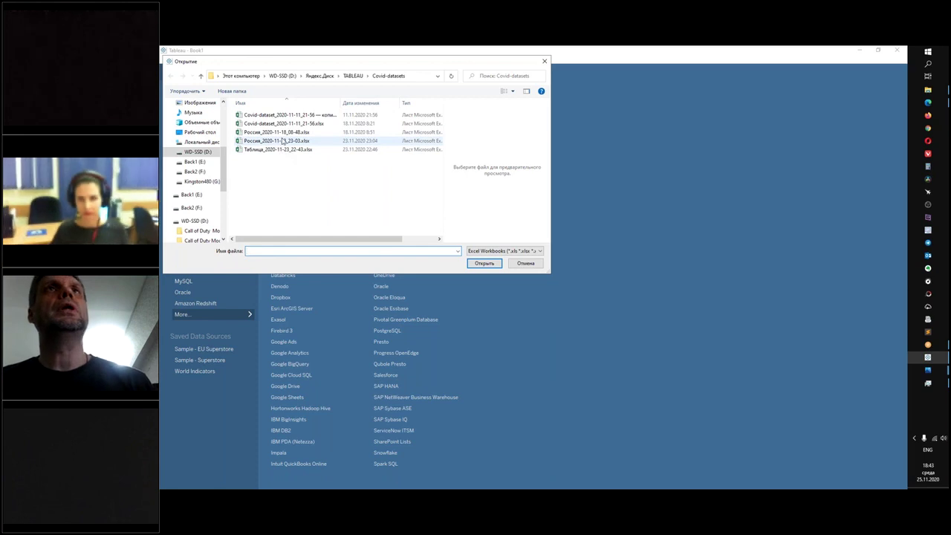
Step: Connect to the Excel workbook Россия_2020-11-23_23-03 and widen the Выздоровлений column in the data preview
{"action": "left_click", "coordinate": [484, 263]}
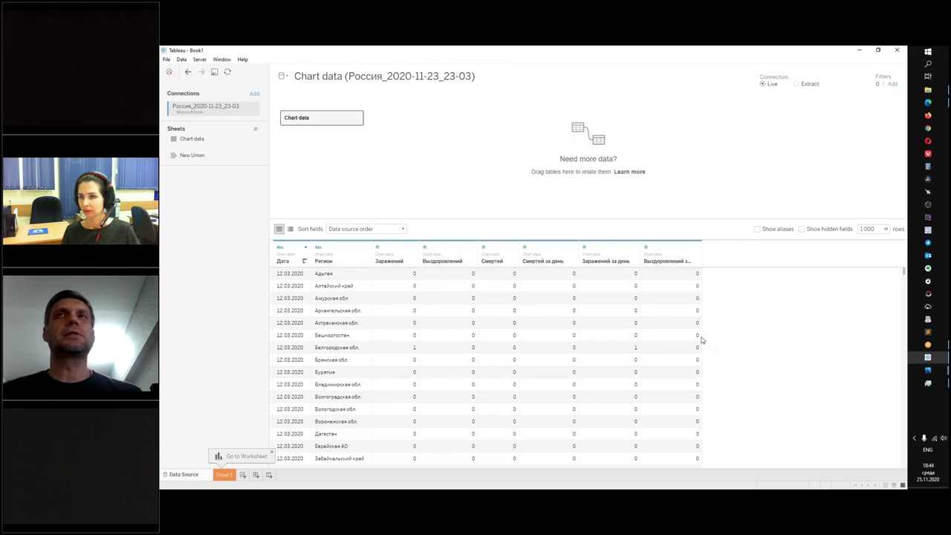
{"action": "left_click_drag", "start_coordinate": [480, 256], "coordinate": [518, 256]}
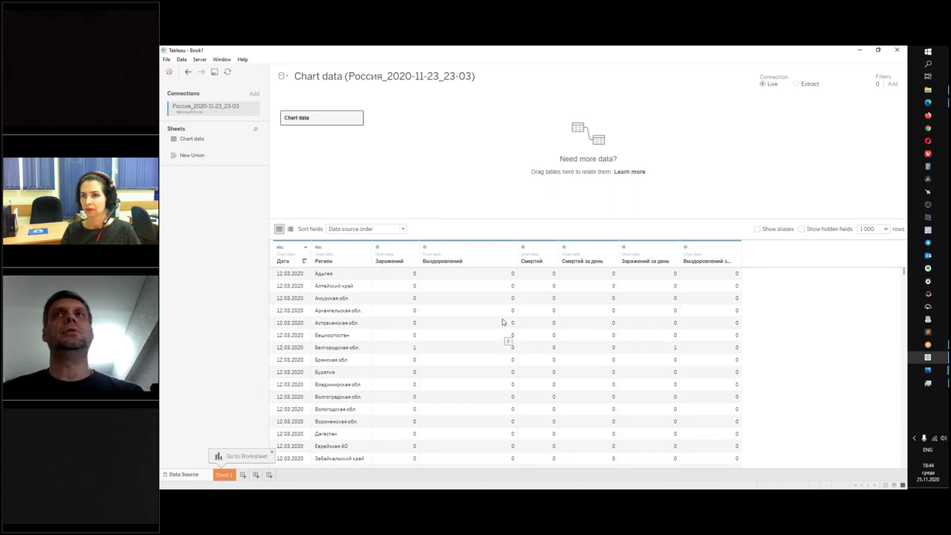
Step: Set the Дата column's data type to Date and assign the Country/Region geographic role to the Регион column
{"action": "left_click", "coordinate": [280, 249]}
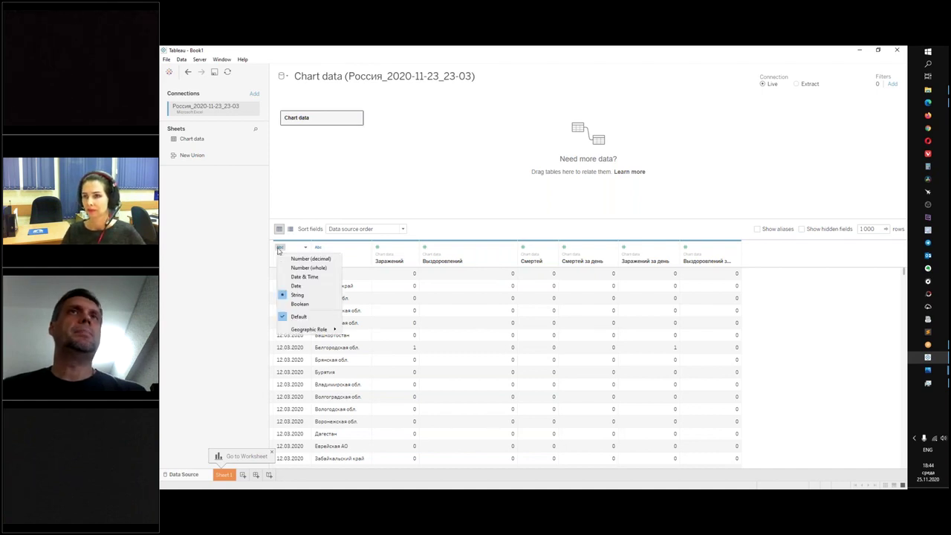
{"action": "left_click", "coordinate": [314, 288]}
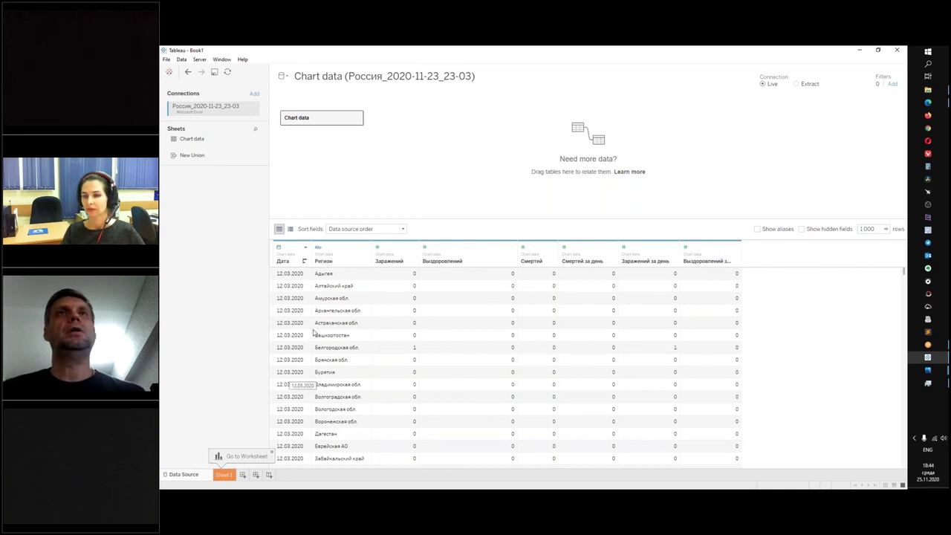
{"action": "left_click", "coordinate": [319, 248]}
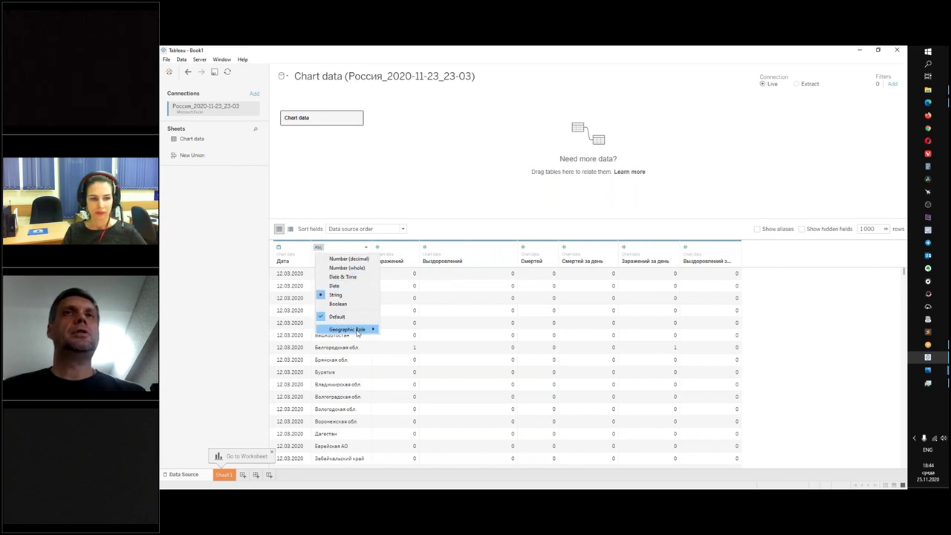
{"action": "mouse_move", "coordinate": [357, 331]}
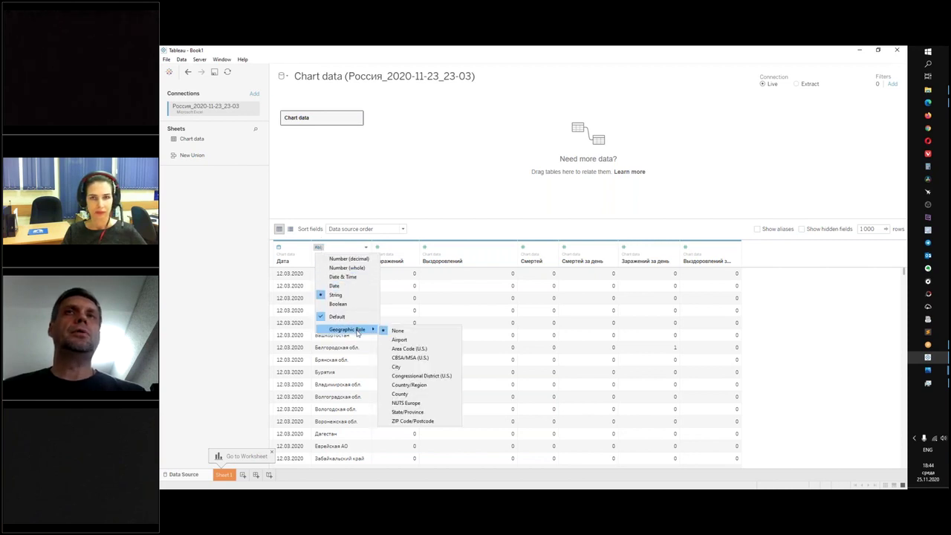
{"action": "left_click", "coordinate": [415, 385]}
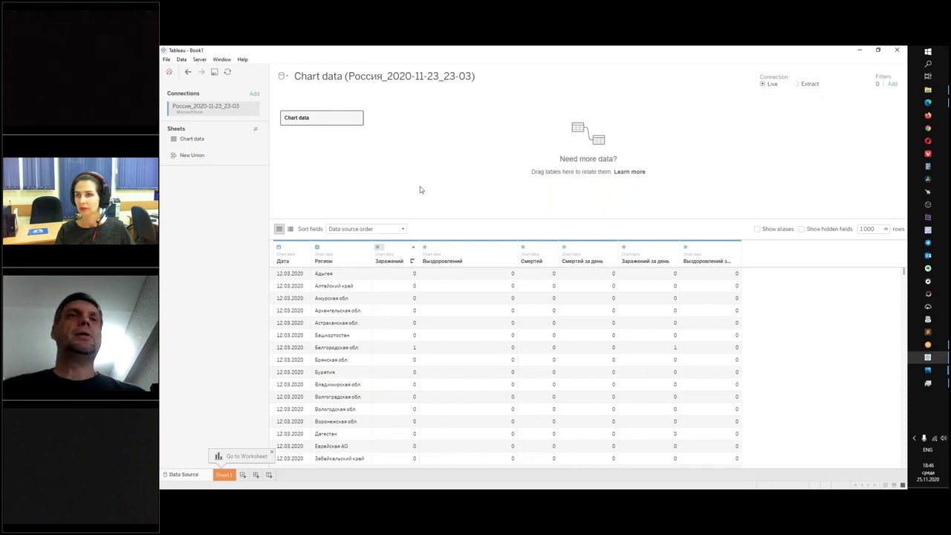
Step: Open Sheet 1 and look through the total and daily measures for recoveries, infections and deaths
{"action": "left_click", "coordinate": [224, 477]}
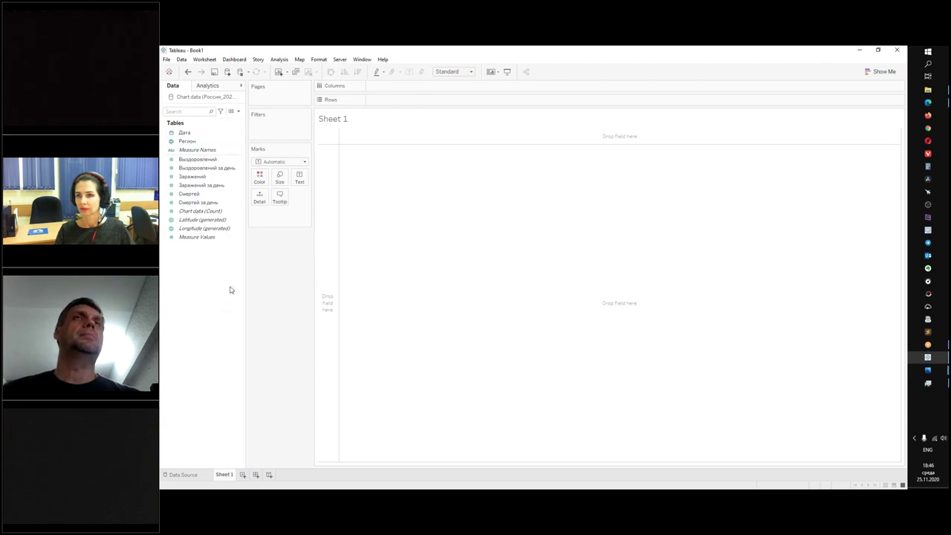
{"action": "left_click", "coordinate": [221, 195]}
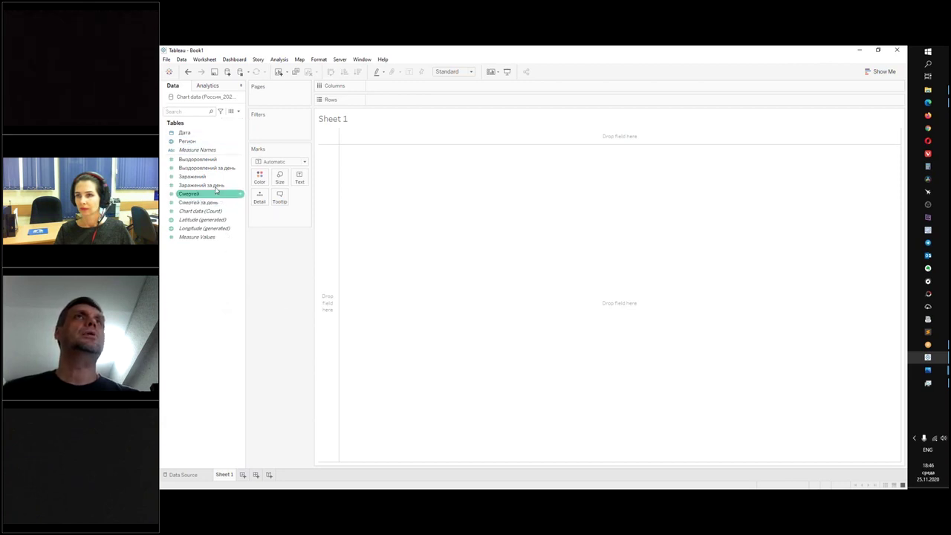
{"action": "left_click", "coordinate": [200, 159]}
{"action": "left_click", "coordinate": [199, 168]}
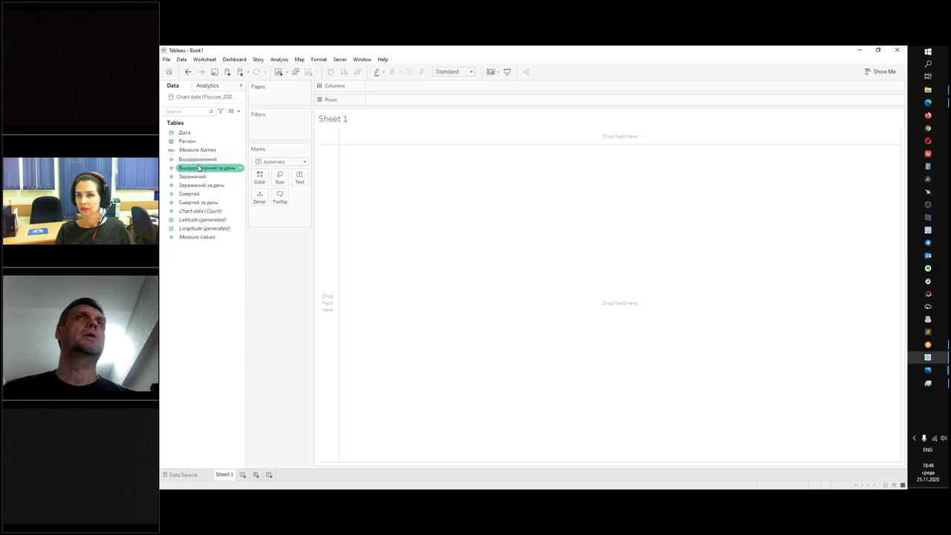
{"action": "left_click", "coordinate": [201, 176]}
{"action": "left_click", "coordinate": [201, 184]}
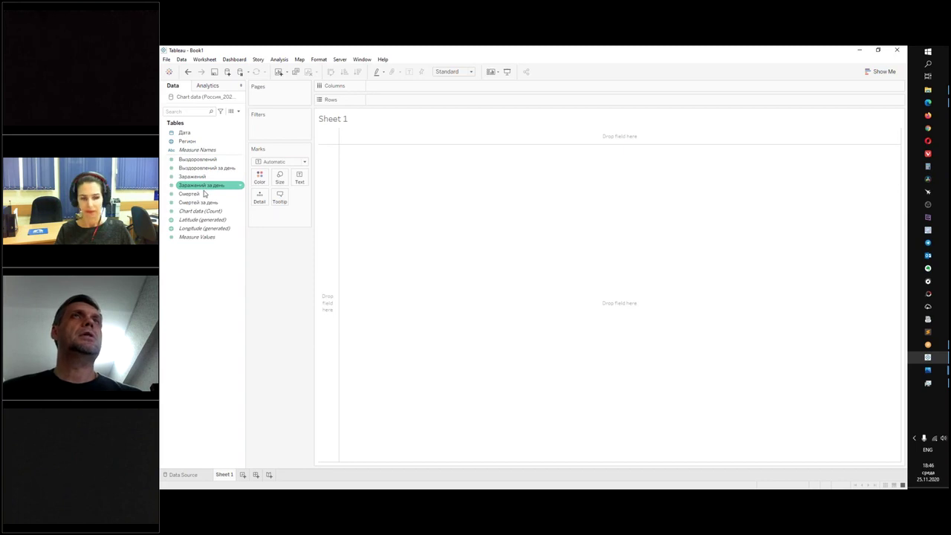
{"action": "left_click", "coordinate": [199, 202]}
{"action": "left_click", "coordinate": [197, 298]}
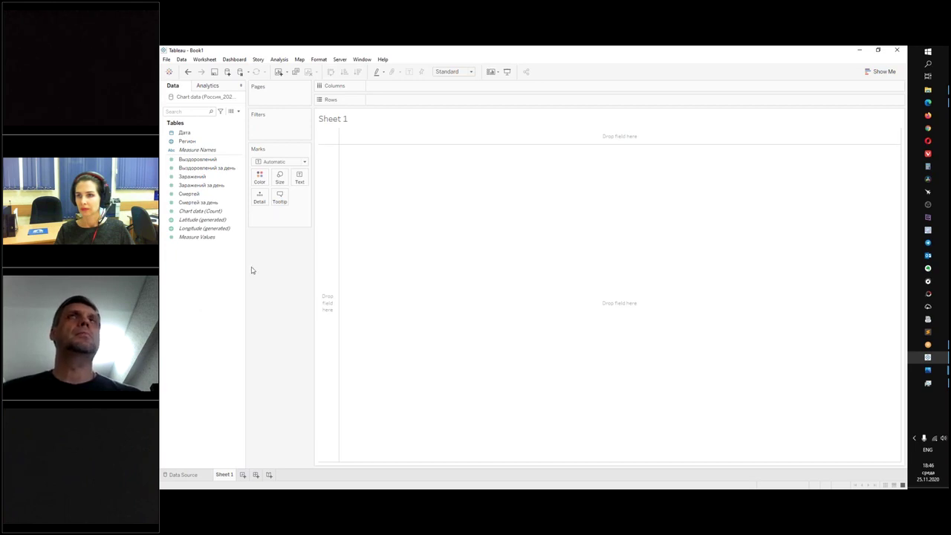
Step: Place the Дата field on Columns and the sum of Выздоровлений за день on Rows
{"action": "left_click", "coordinate": [201, 133]}
{"action": "double_click", "coordinate": [201, 133]}
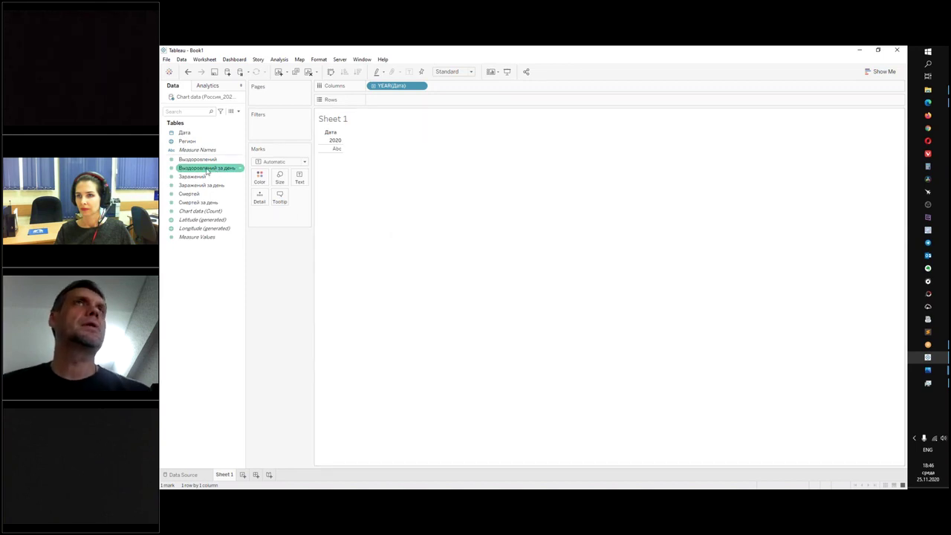
{"action": "left_click_drag", "start_coordinate": [207, 170], "coordinate": [281, 214]}
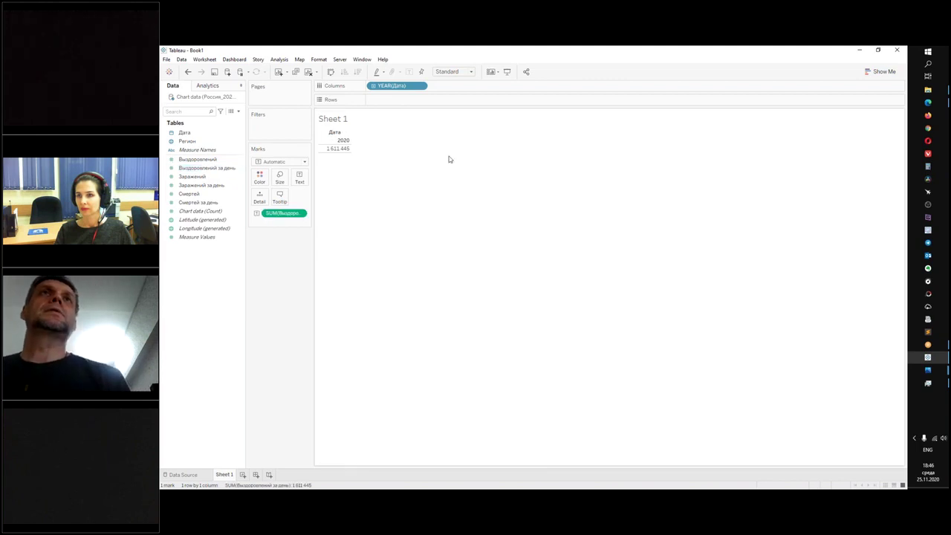
{"action": "left_click_drag", "start_coordinate": [283, 213], "coordinate": [398, 100]}
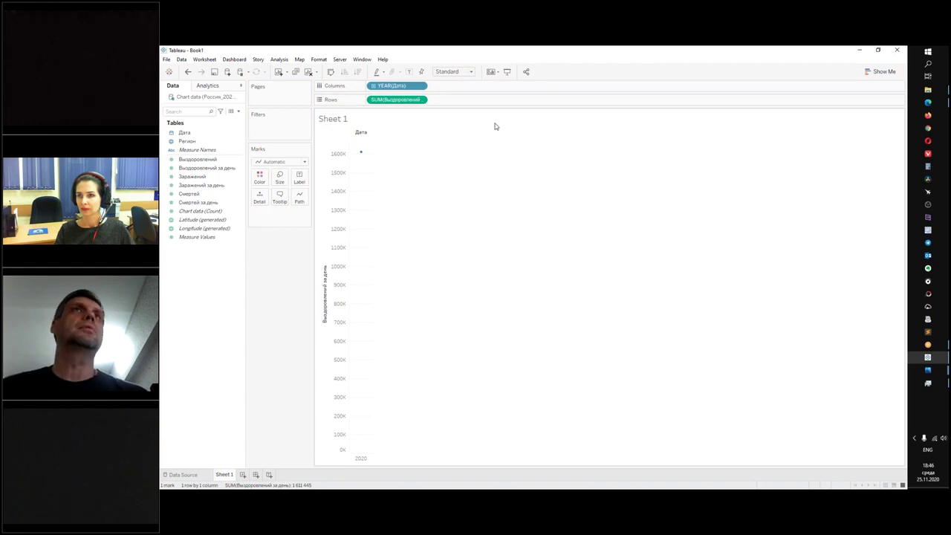
Step: Switch the Дата field on Columns to the continuous Day level and examine individual days along the recoveries line
{"action": "left_click", "coordinate": [419, 87]}
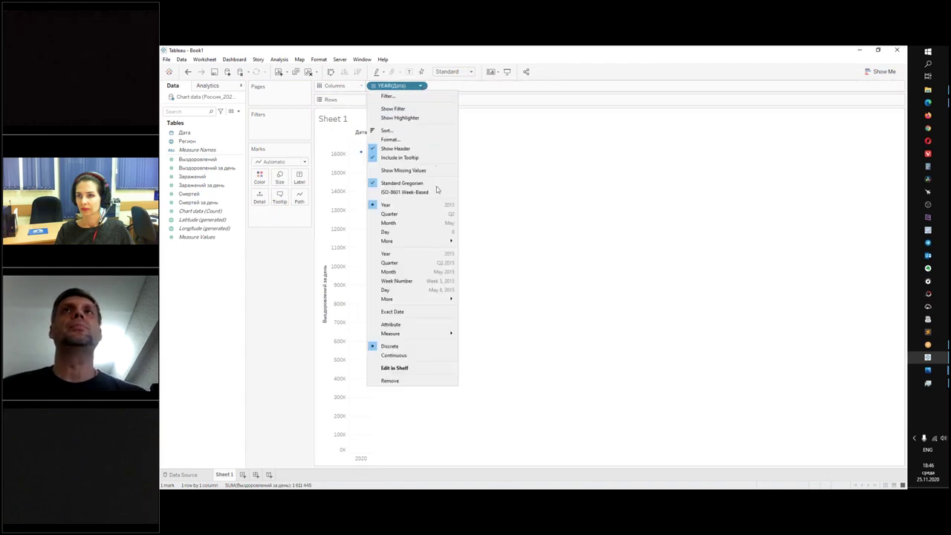
{"action": "left_click", "coordinate": [428, 292]}
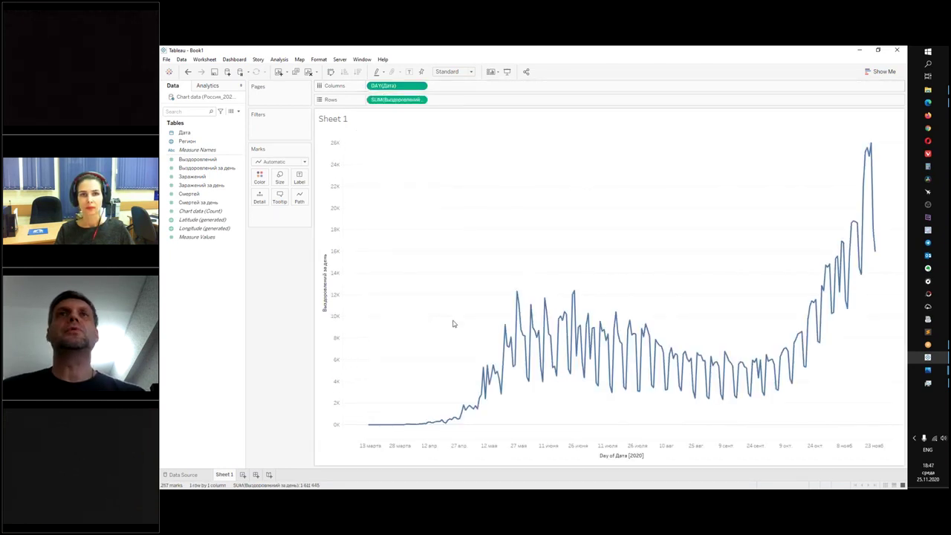
{"action": "mouse_move", "coordinate": [877, 205]}
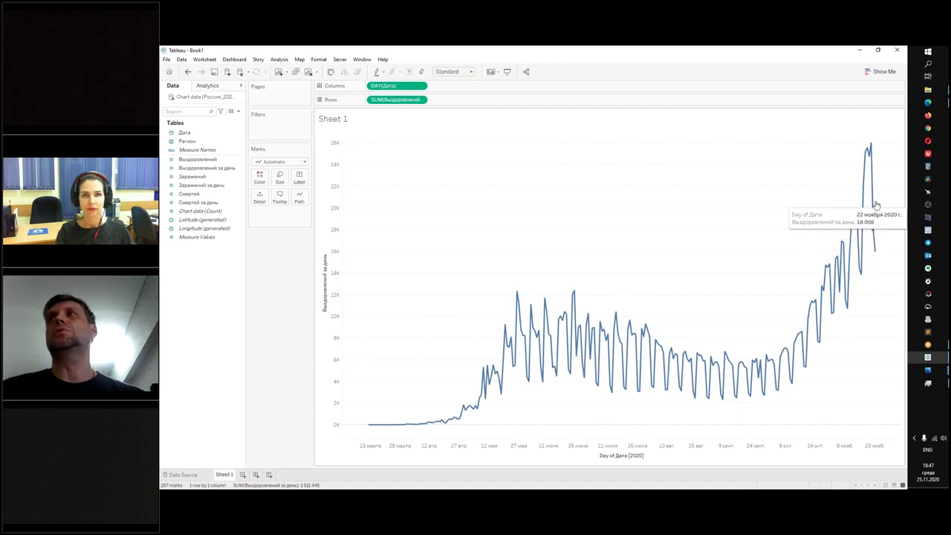
{"action": "mouse_move", "coordinate": [876, 258]}
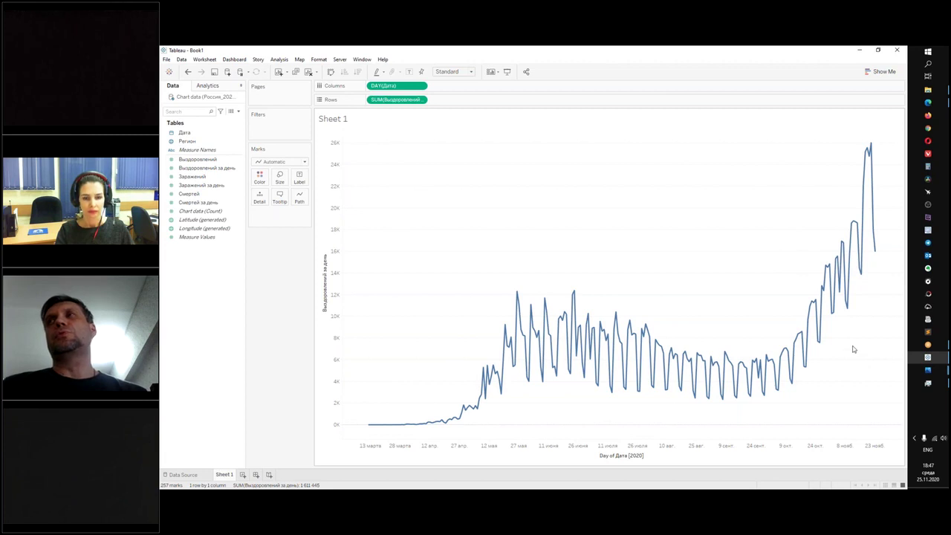
{"action": "mouse_move", "coordinate": [638, 351]}
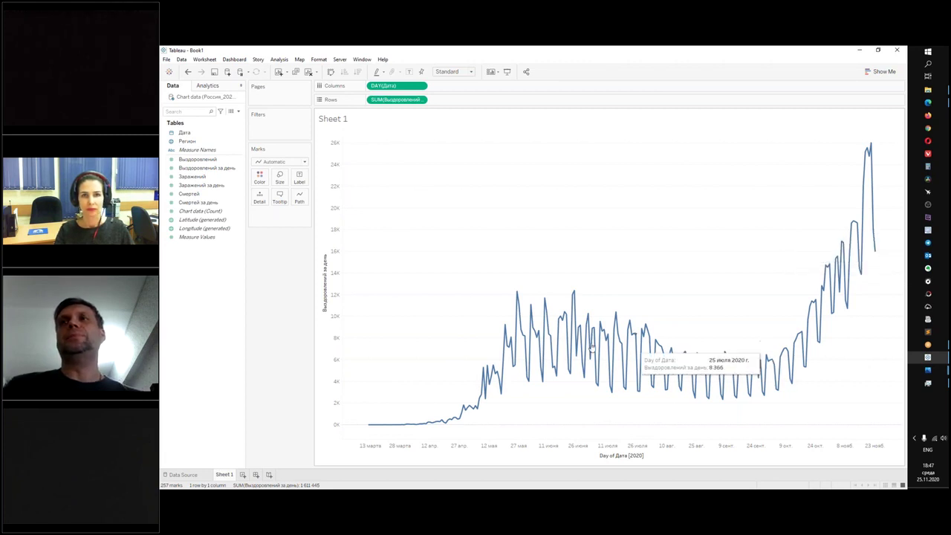
{"action": "mouse_move", "coordinate": [845, 271]}
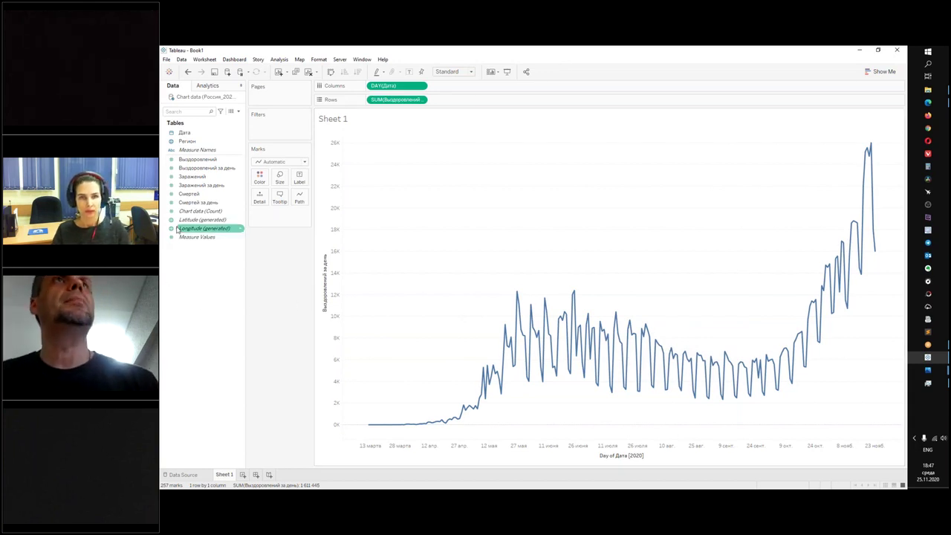
Step: Add Заражений за день and Смертей за день to Rows as two further daily line charts
{"action": "double_click", "coordinate": [219, 188]}
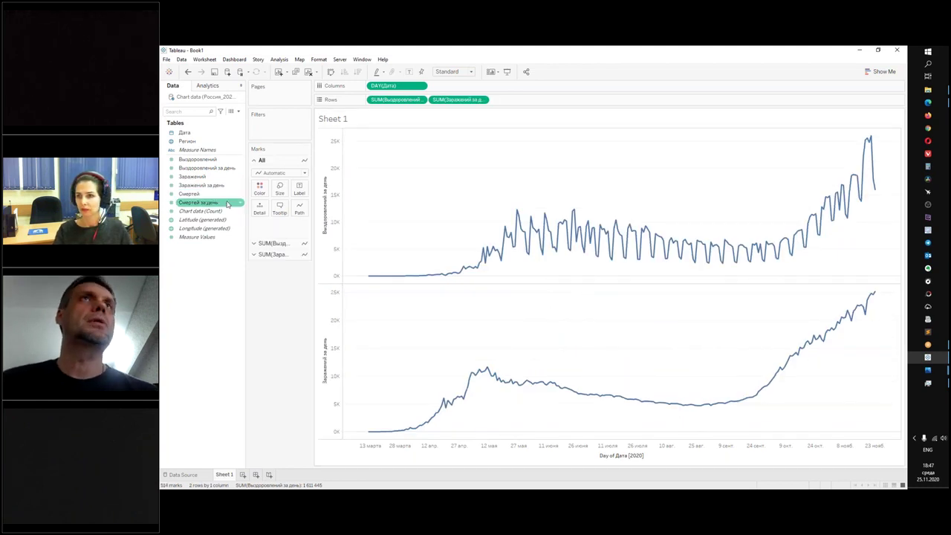
{"action": "double_click", "coordinate": [197, 202]}
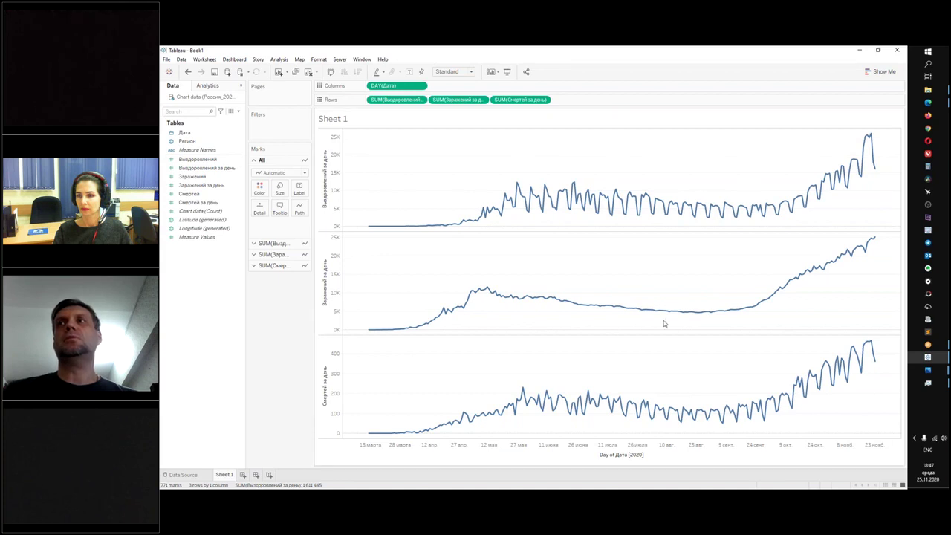
{"action": "mouse_move", "coordinate": [694, 317]}
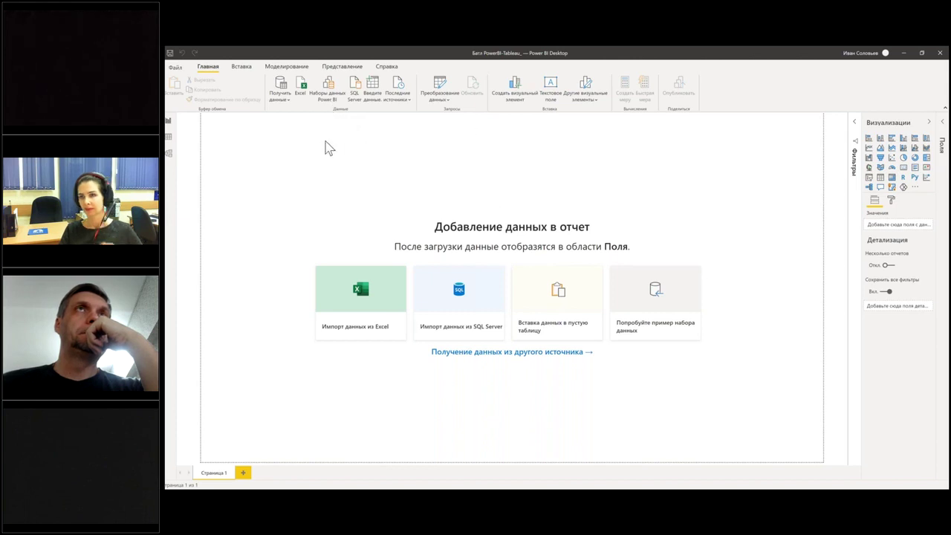
Step: In Power BI Desktop, start an Excel import from the workbook Россия_2020-11-18_08-48
{"action": "left_click", "coordinate": [301, 86]}
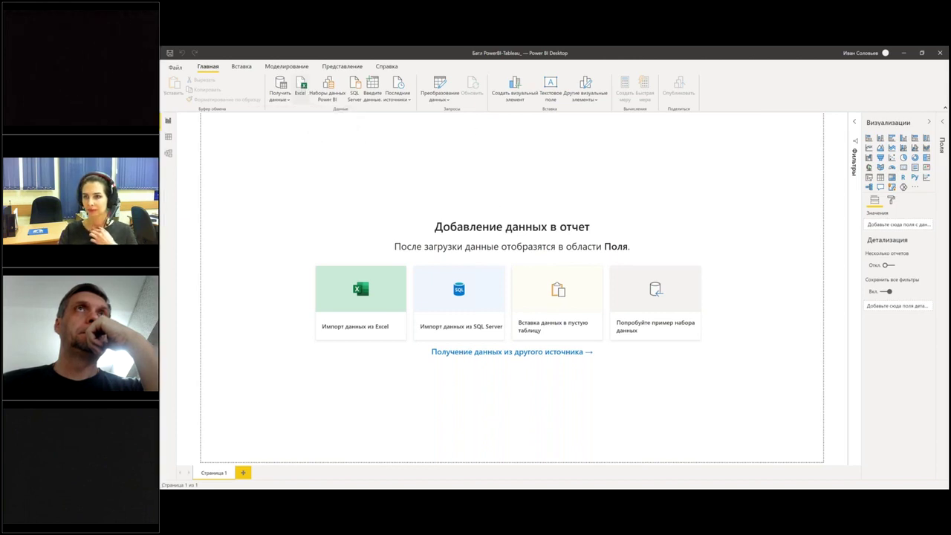
{"action": "left_click_drag", "start_coordinate": [292, 68], "coordinate": [397, 125]}
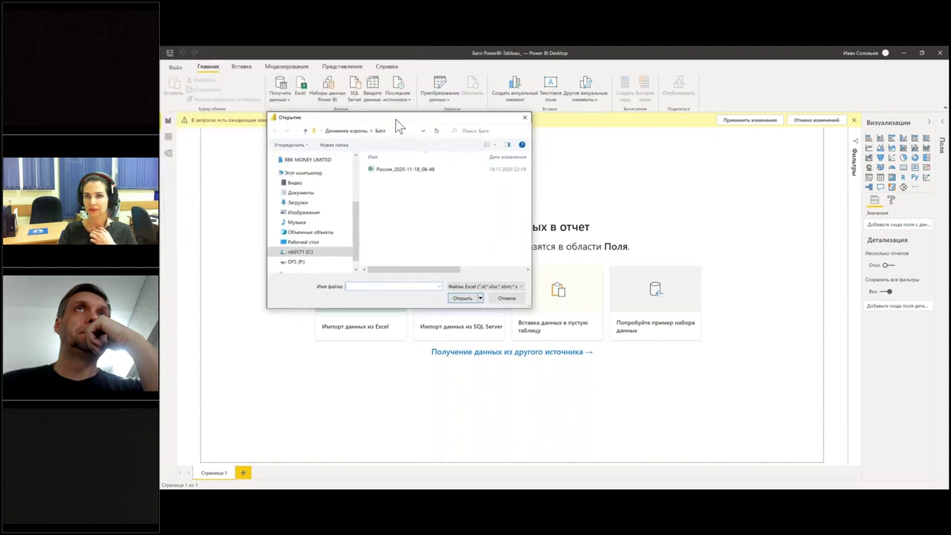
{"action": "left_click", "coordinate": [384, 172]}
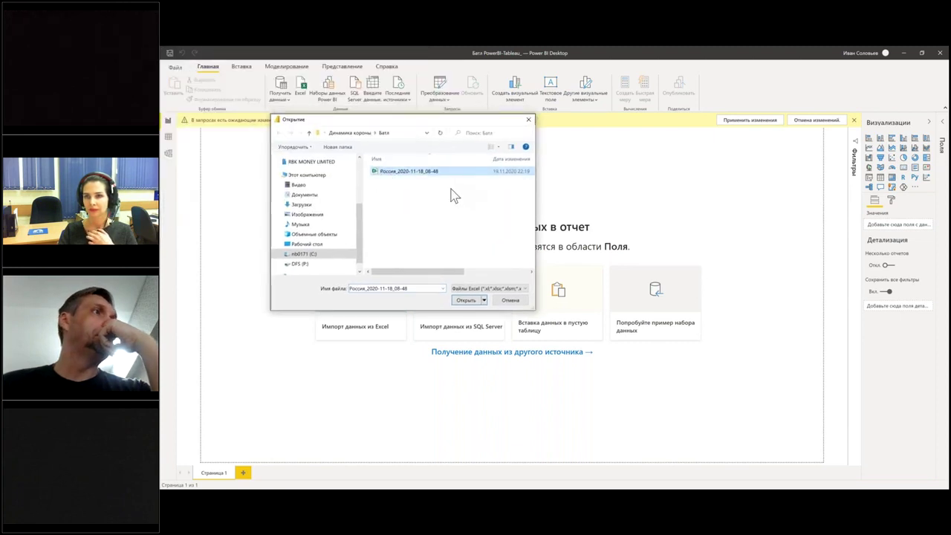
{"action": "left_click", "coordinate": [466, 300]}
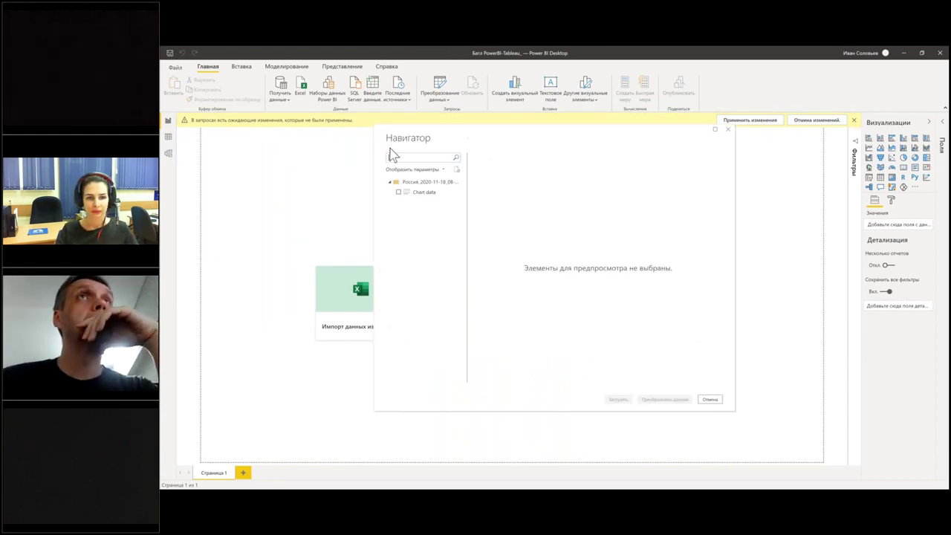
Step: Choose the Chart data sheet, open it for transformation in Power Query and refresh the outdated preview
{"action": "left_click", "coordinate": [370, 200]}
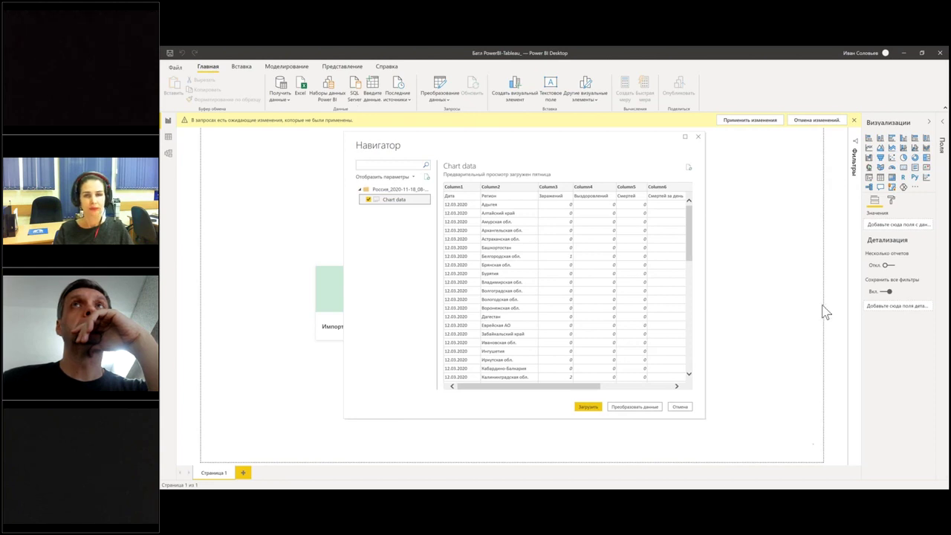
{"action": "left_click", "coordinate": [647, 408]}
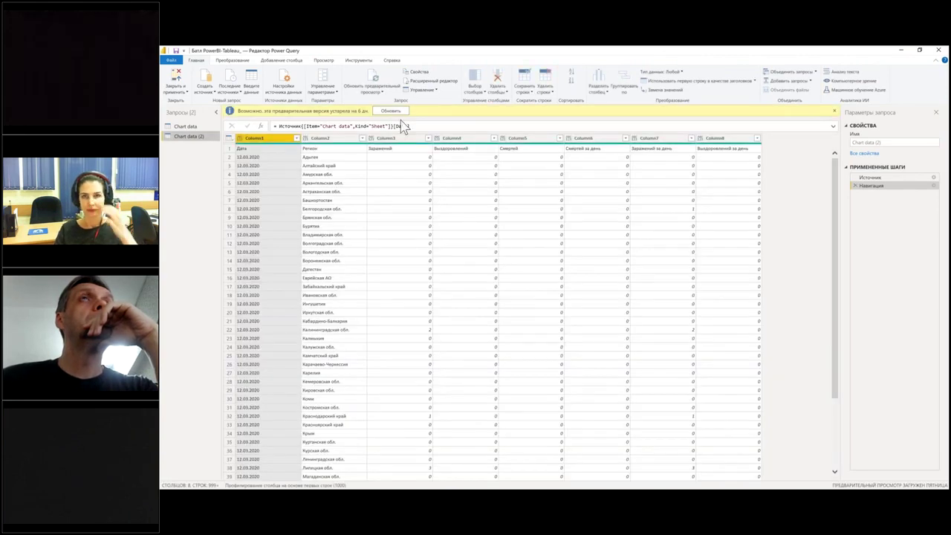
{"action": "left_click", "coordinate": [392, 110]}
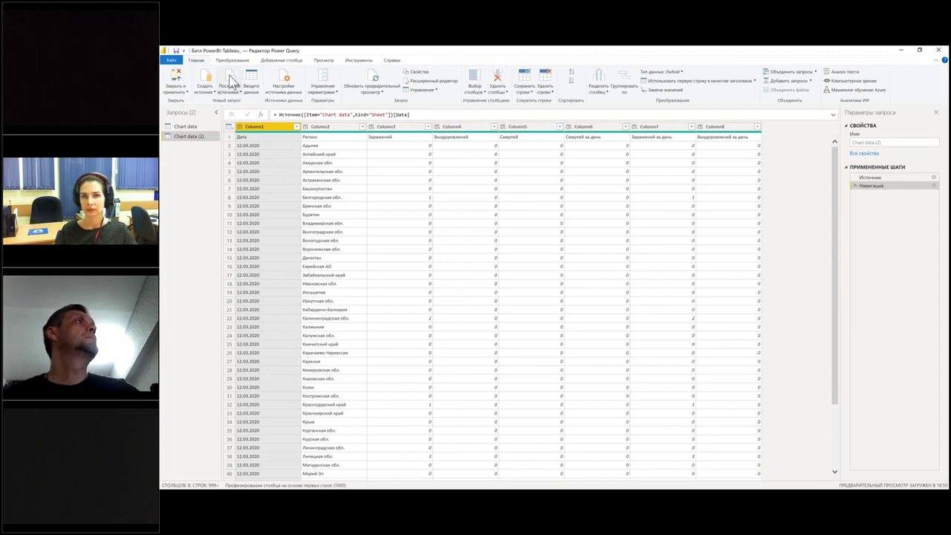
Step: Remove the blank rows from the Chart data (2) query and use its first row as column headers
{"action": "left_click", "coordinate": [546, 93]}
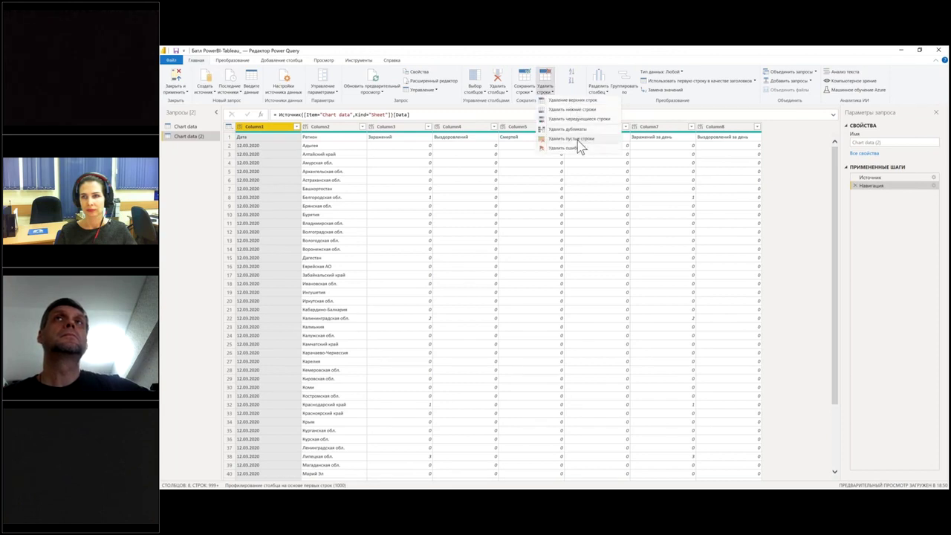
{"action": "left_click", "coordinate": [578, 139]}
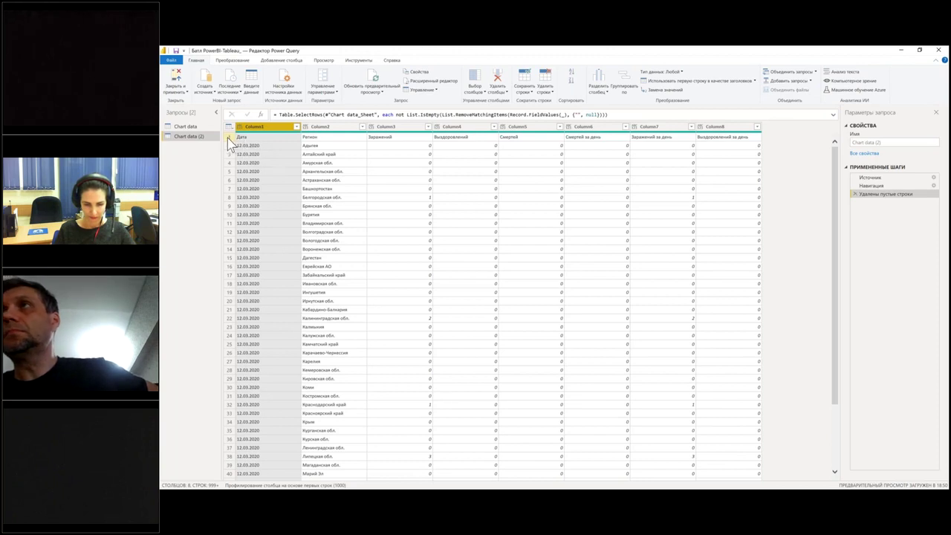
{"action": "left_click", "coordinate": [232, 61]}
{"action": "left_click", "coordinate": [219, 83]}
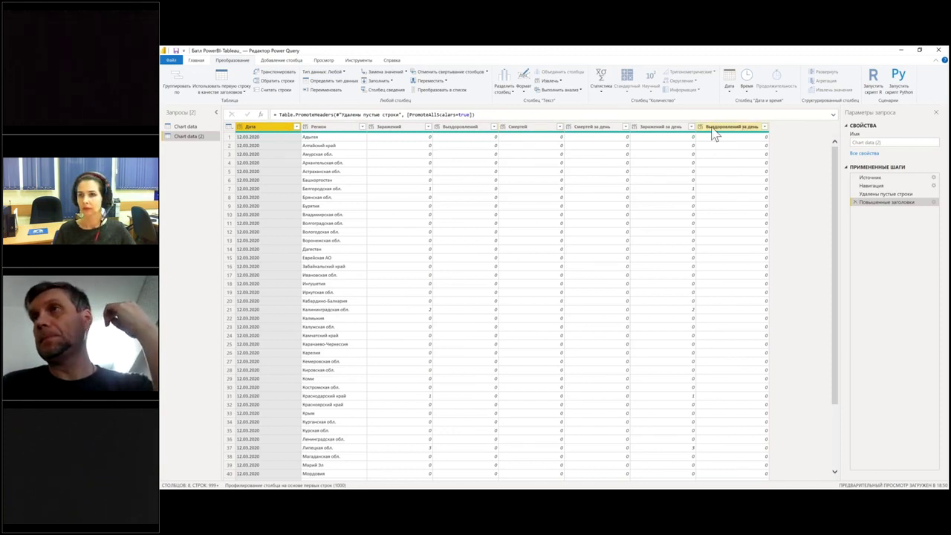
Step: Review the type detection settings under data load for both the global and the current file options, without changing anything
{"action": "left_click", "coordinate": [172, 61]}
{"action": "mouse_move", "coordinate": [210, 166]}
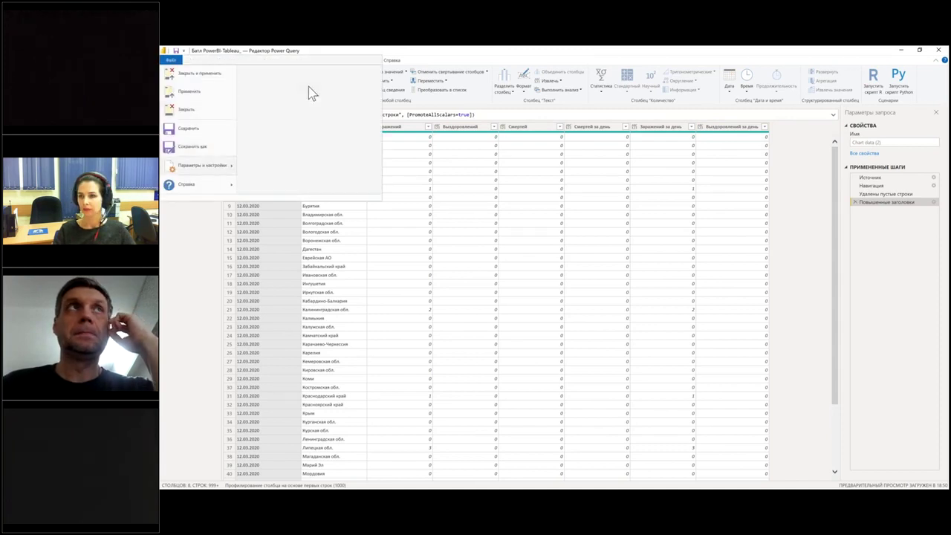
{"action": "left_click", "coordinate": [308, 86]}
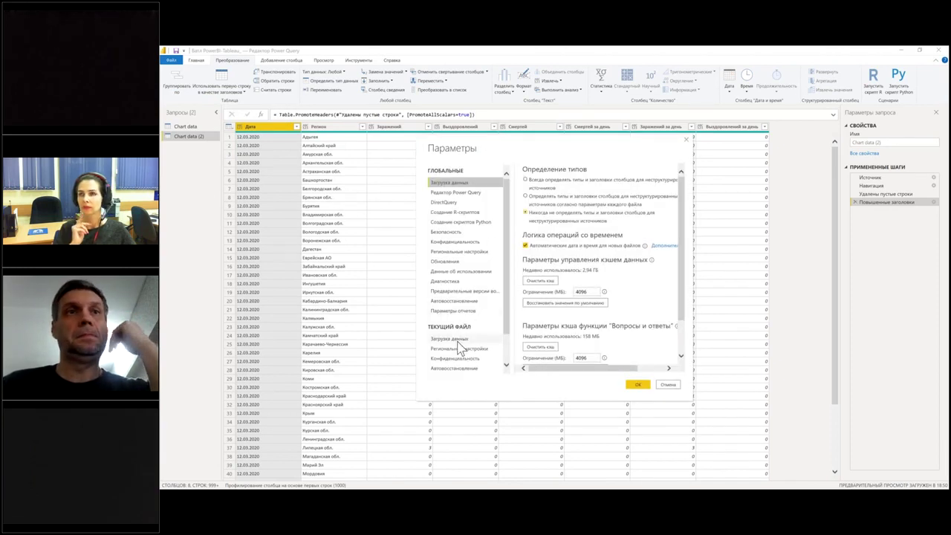
{"action": "left_click", "coordinate": [457, 339]}
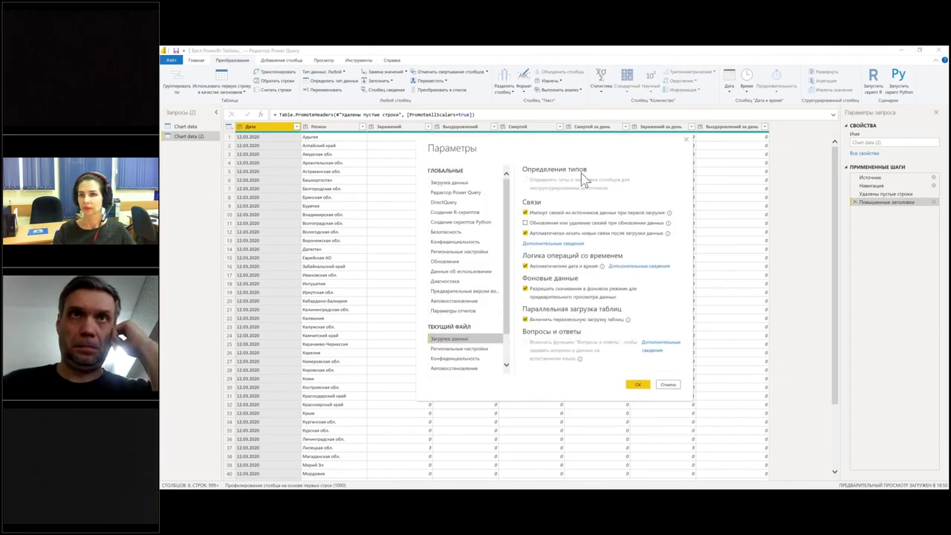
{"action": "left_click", "coordinate": [455, 183]}
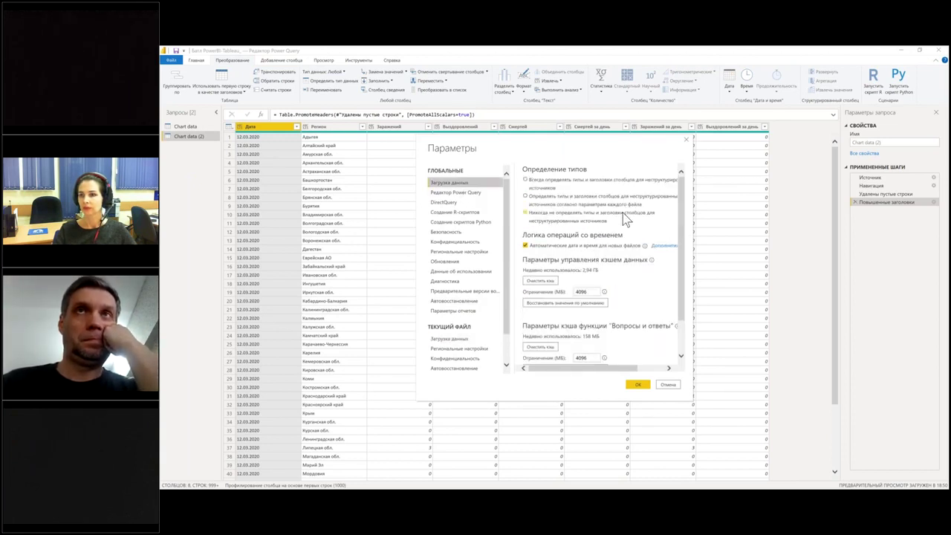
{"action": "left_click", "coordinate": [686, 141]}
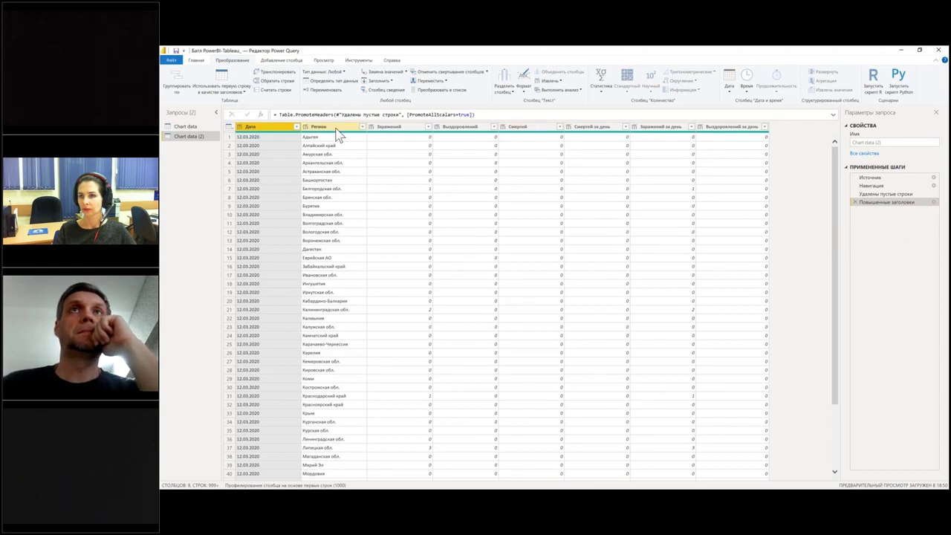
Step: Set the Дата column to the Date type and the six columns from Заражений to Выздоровлений за день to Whole number
{"action": "left_click", "coordinate": [241, 127]}
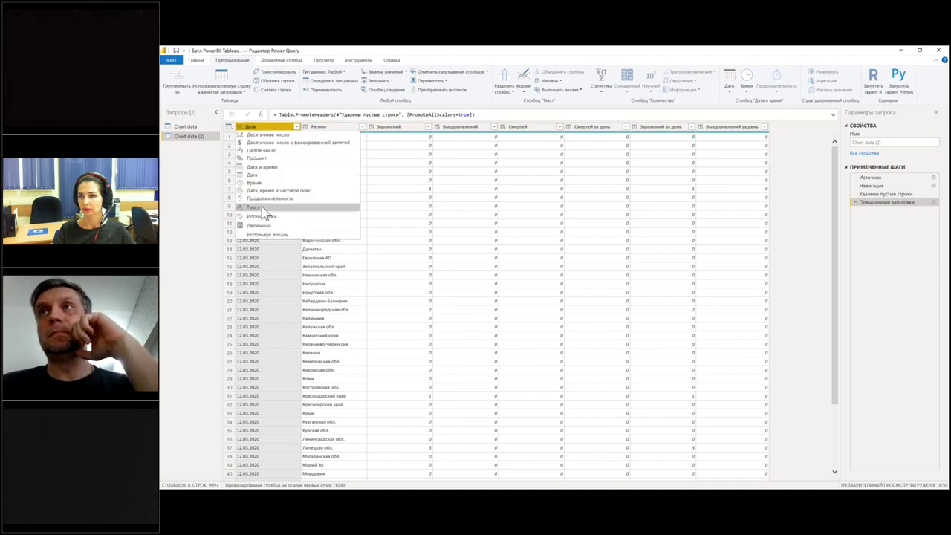
{"action": "left_click", "coordinate": [271, 176]}
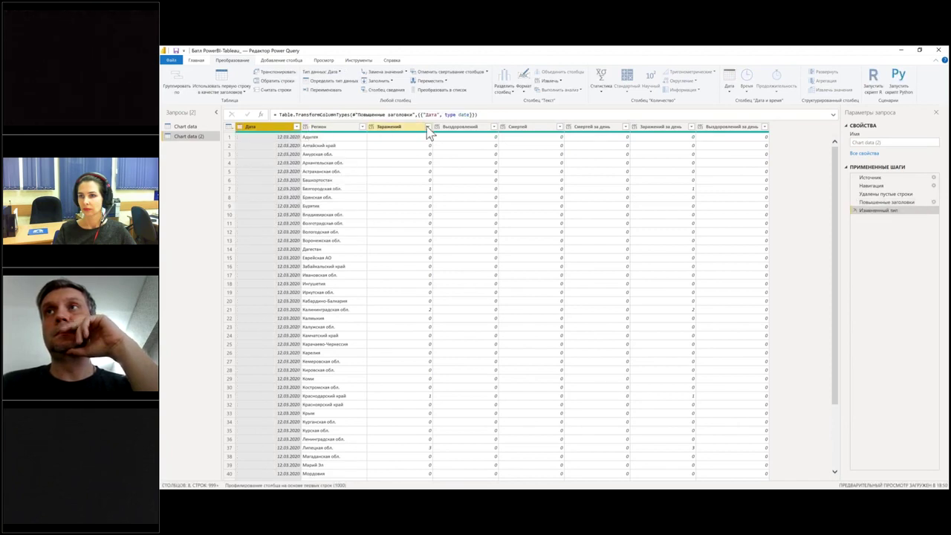
{"action": "left_click", "coordinate": [410, 127]}
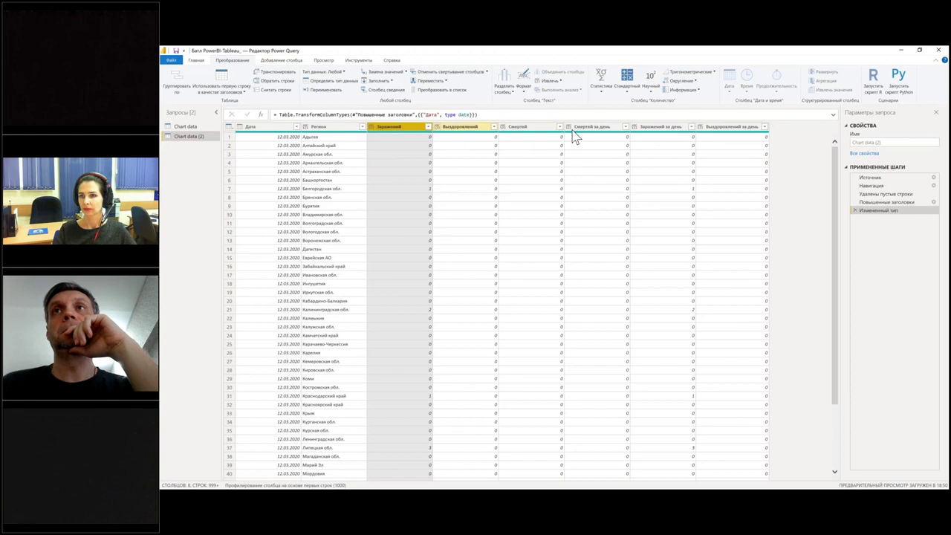
{"action": "left_click", "coordinate": [726, 128], "text": "shift"}
{"action": "right_click", "coordinate": [423, 130]}
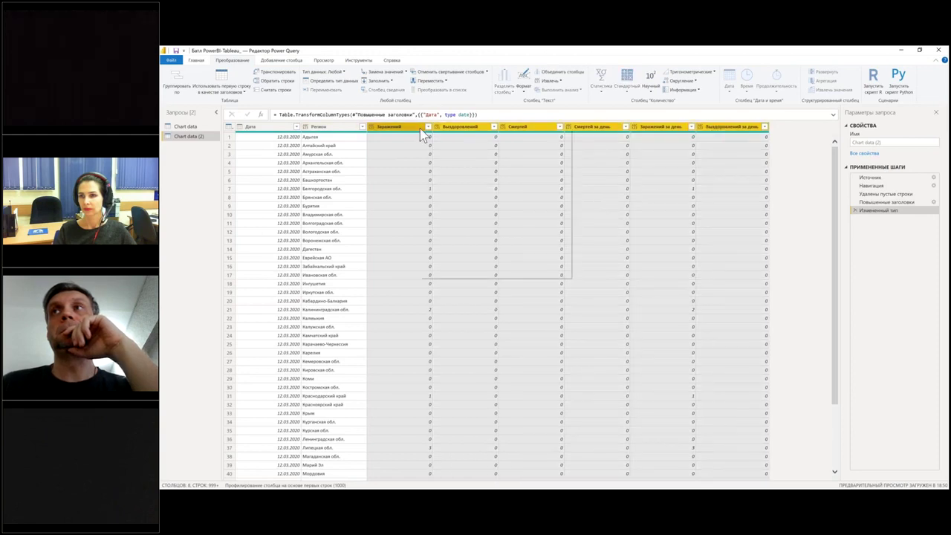
{"action": "mouse_move", "coordinate": [493, 200]}
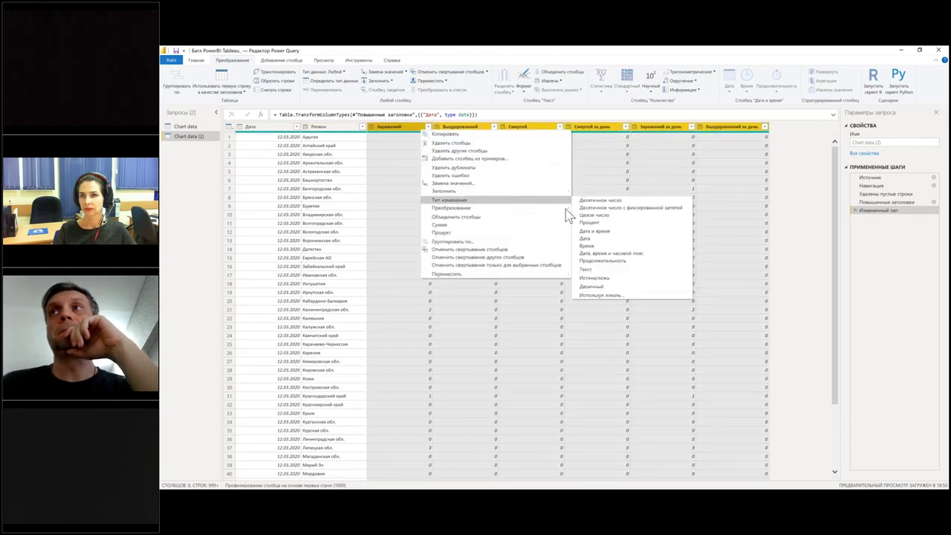
{"action": "left_click", "coordinate": [617, 216]}
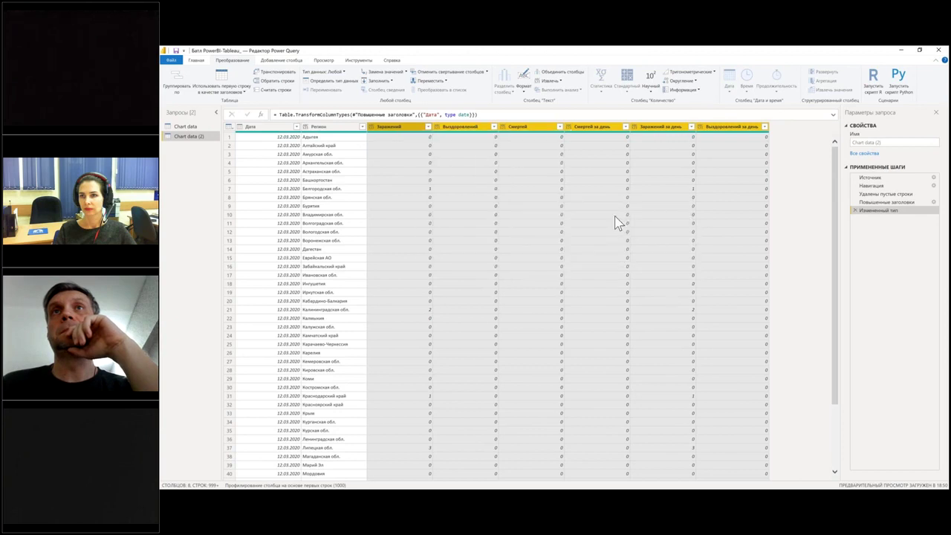
Step: Check the numeric columns from Заражений to Выздоровлений за день one by one
{"action": "left_click", "coordinate": [483, 128]}
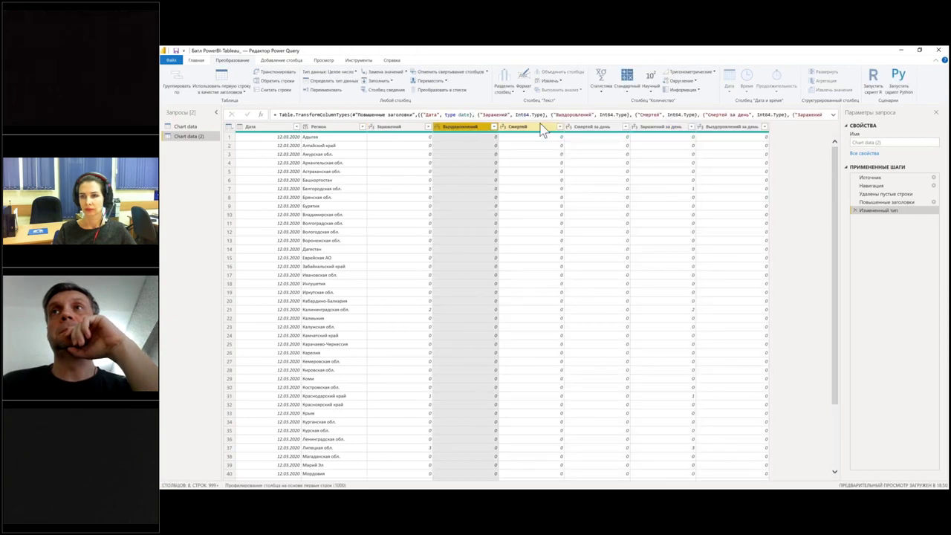
{"action": "left_click", "coordinate": [541, 128]}
{"action": "left_click", "coordinate": [597, 129]}
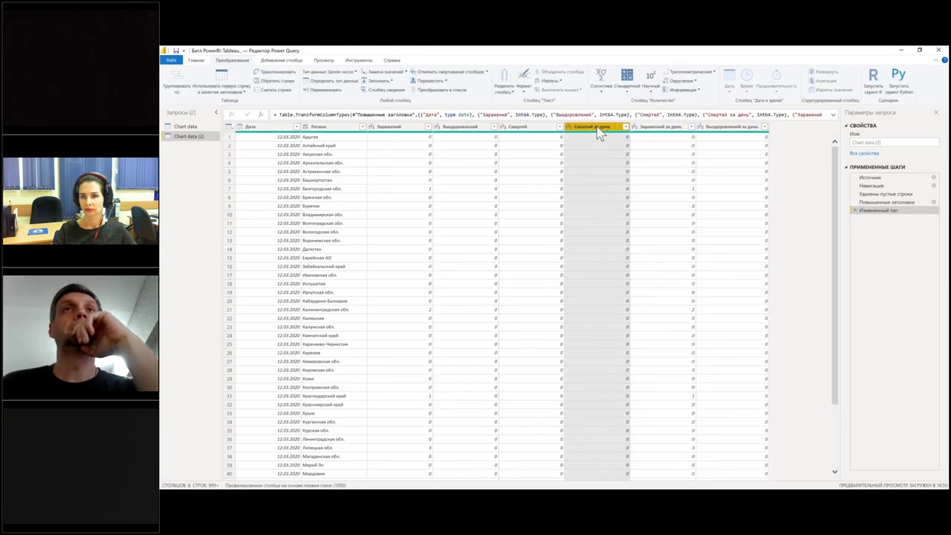
{"action": "left_click", "coordinate": [658, 129]}
{"action": "left_click", "coordinate": [717, 128]}
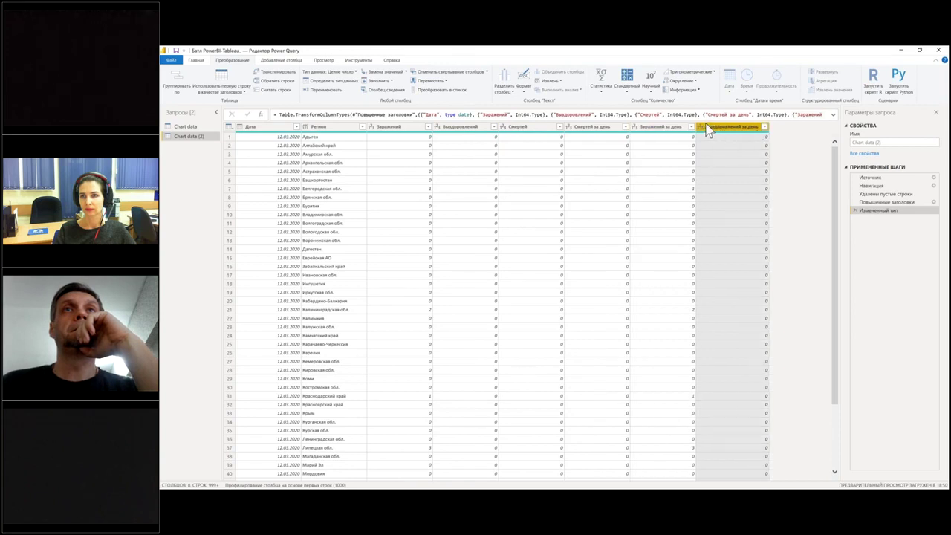
{"action": "left_click", "coordinate": [534, 128]}
{"action": "left_click", "coordinate": [461, 127]}
{"action": "left_click", "coordinate": [397, 132]}
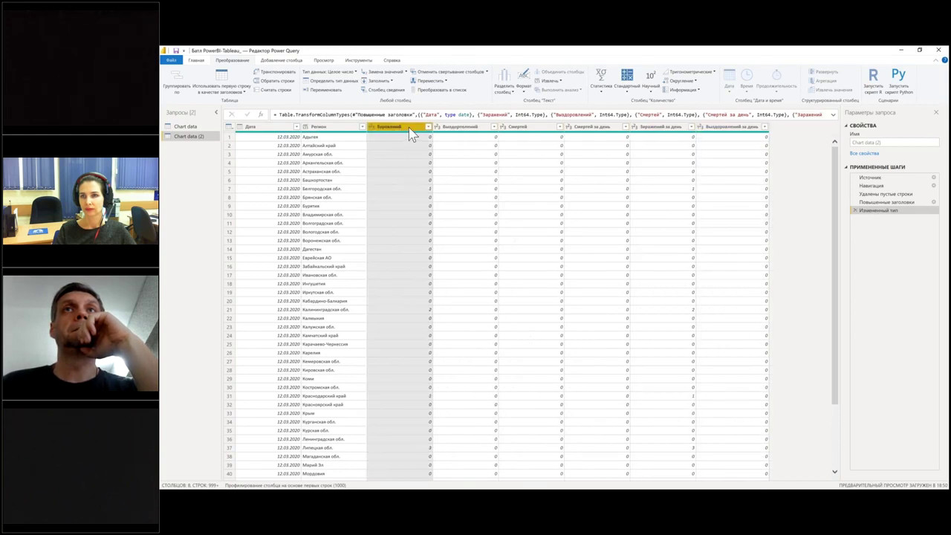
{"action": "left_click", "coordinate": [527, 131], "text": "shift"}
{"action": "right_click", "coordinate": [528, 131]}
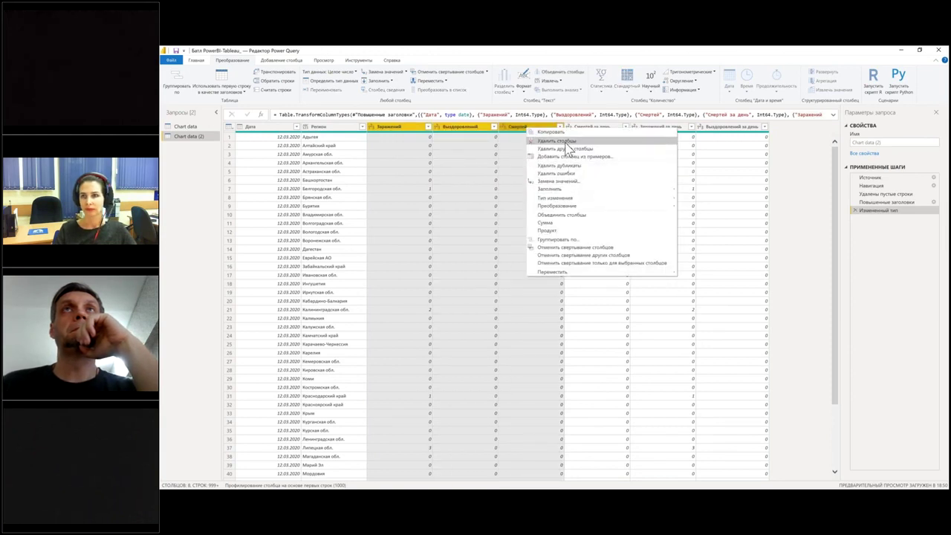
{"action": "left_click", "coordinate": [265, 130]}
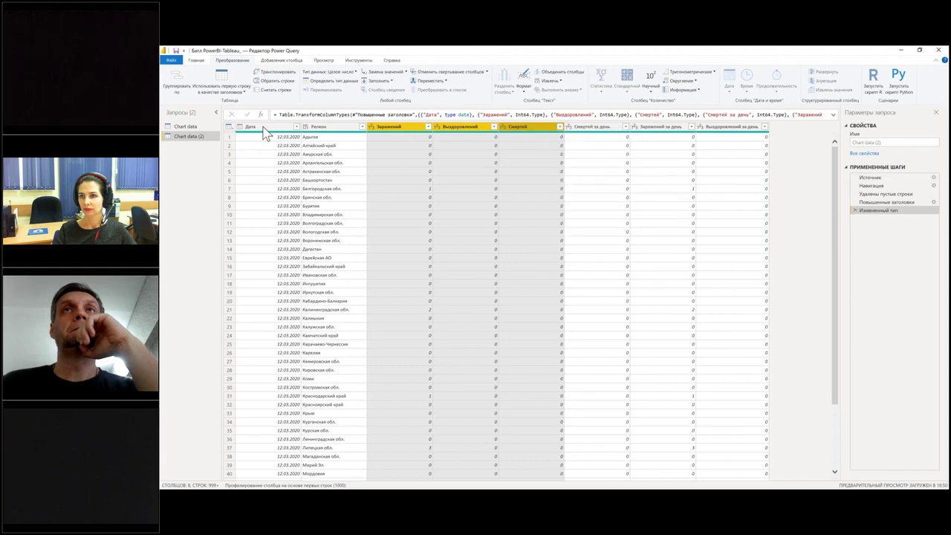
Step: Keep only the columns Дата, Регион, Смертей за день, Заражений за день and Выздоровлений за день, removing all other columns
{"action": "left_click", "coordinate": [266, 130]}
{"action": "left_click", "coordinate": [350, 133], "text": "ctrl"}
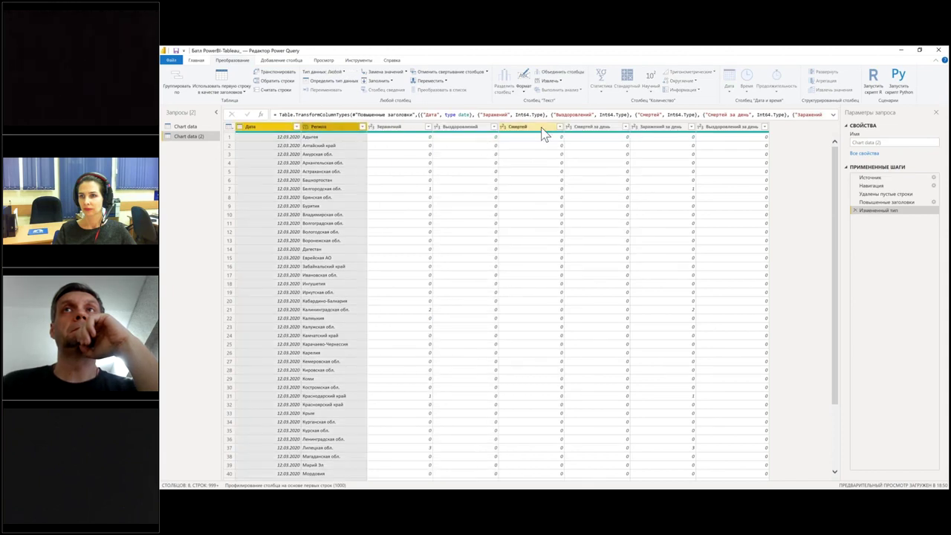
{"action": "left_click", "coordinate": [549, 132], "text": "ctrl"}
{"action": "left_click", "coordinate": [603, 132], "text": "ctrl"}
{"action": "left_click", "coordinate": [662, 130], "text": "ctrl"}
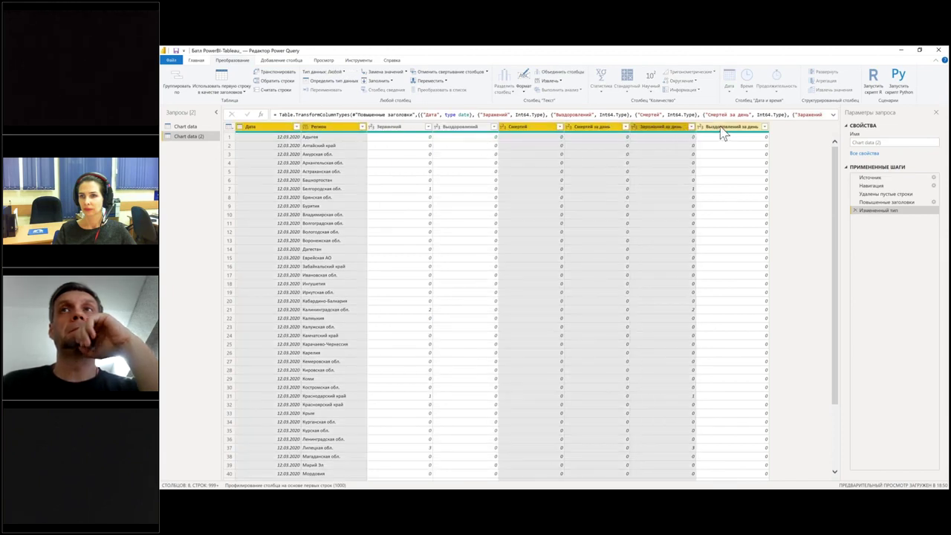
{"action": "left_click", "coordinate": [725, 128], "text": "ctrl"}
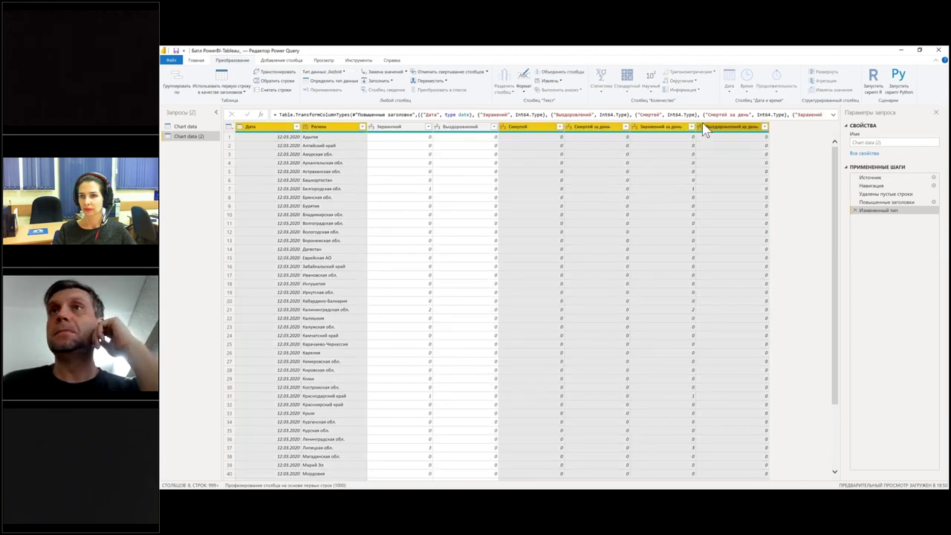
{"action": "left_click", "coordinate": [539, 132], "text": "ctrl"}
{"action": "right_click", "coordinate": [601, 131]}
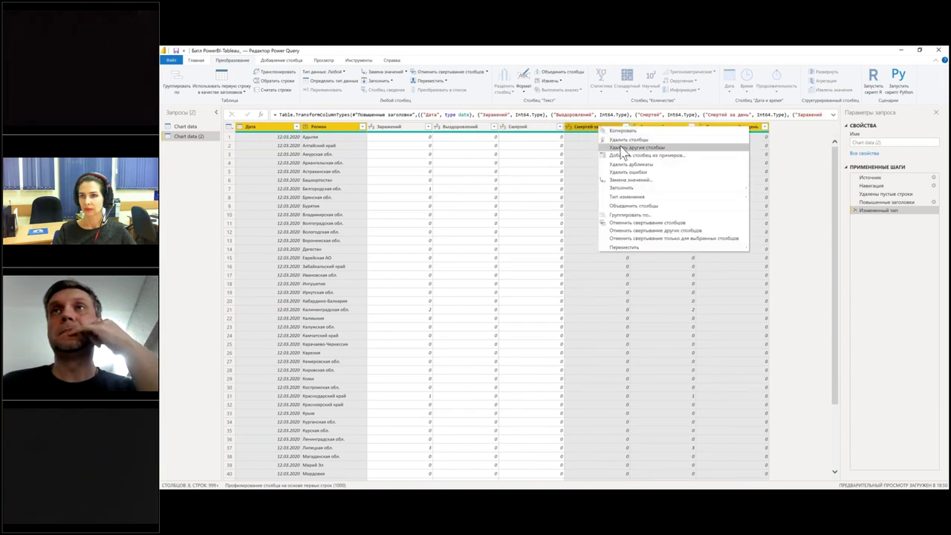
{"action": "left_click", "coordinate": [623, 147]}
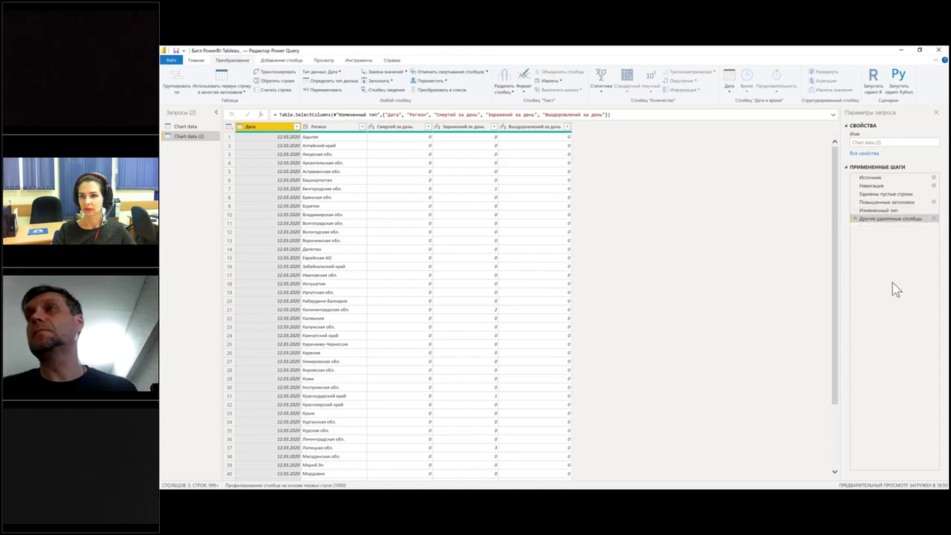
Step: Move the Измененный тип step below Другие удаленные столбцы and examine its full formula
{"action": "left_click_drag", "start_coordinate": [881, 211], "coordinate": [890, 234]}
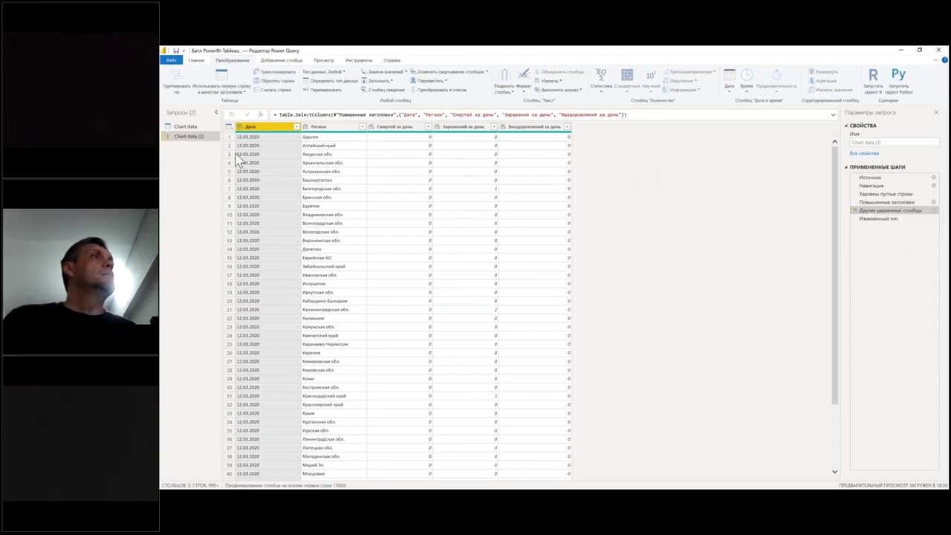
{"action": "left_click", "coordinate": [884, 219]}
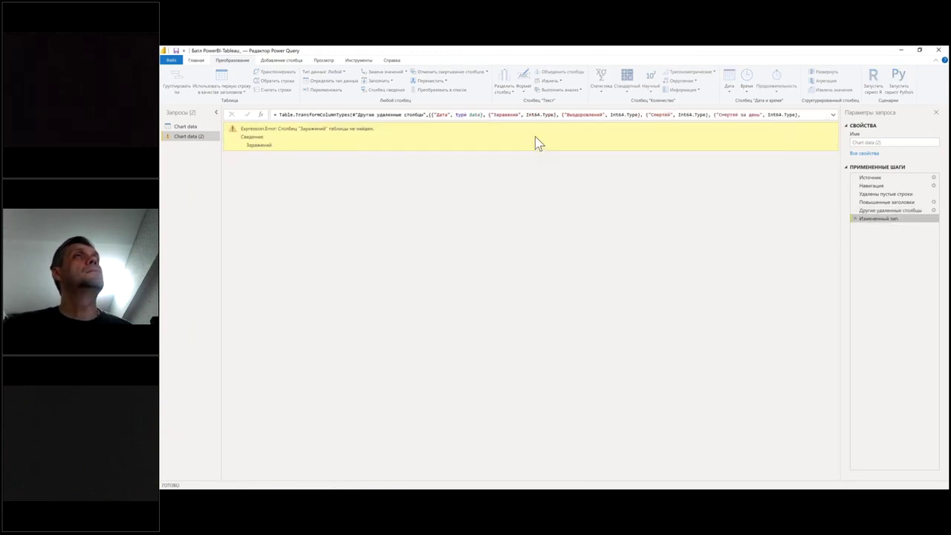
{"action": "left_click", "coordinate": [833, 117]}
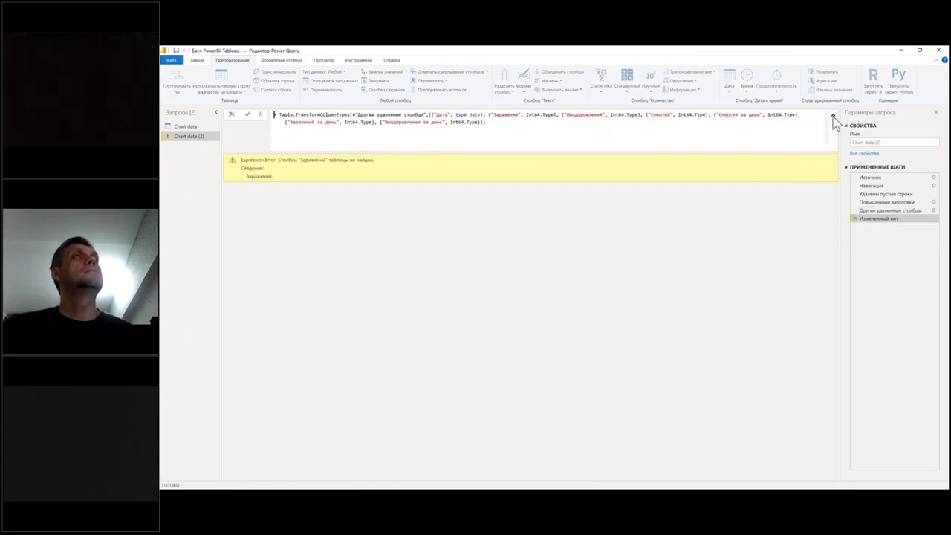
{"action": "left_click_drag", "start_coordinate": [503, 130], "coordinate": [248, 95]}
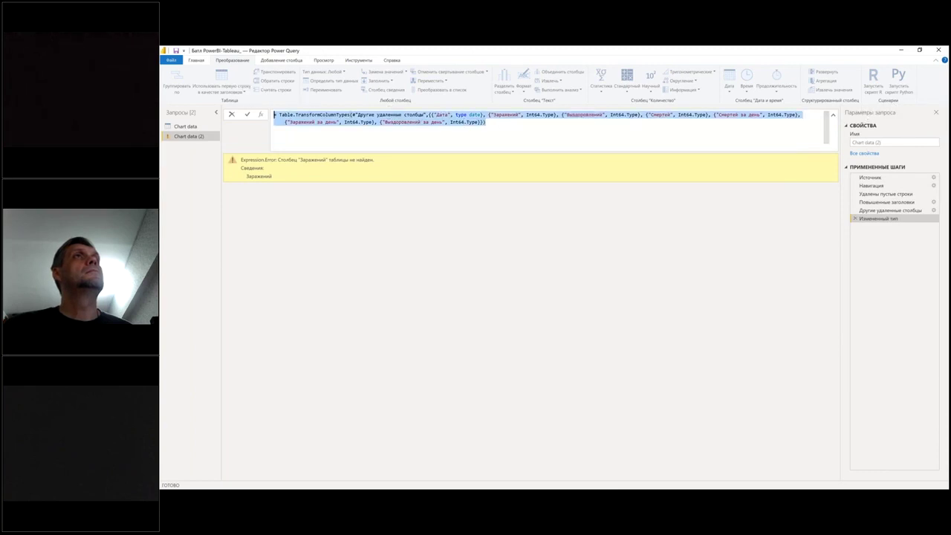
{"action": "left_click", "coordinate": [586, 118]}
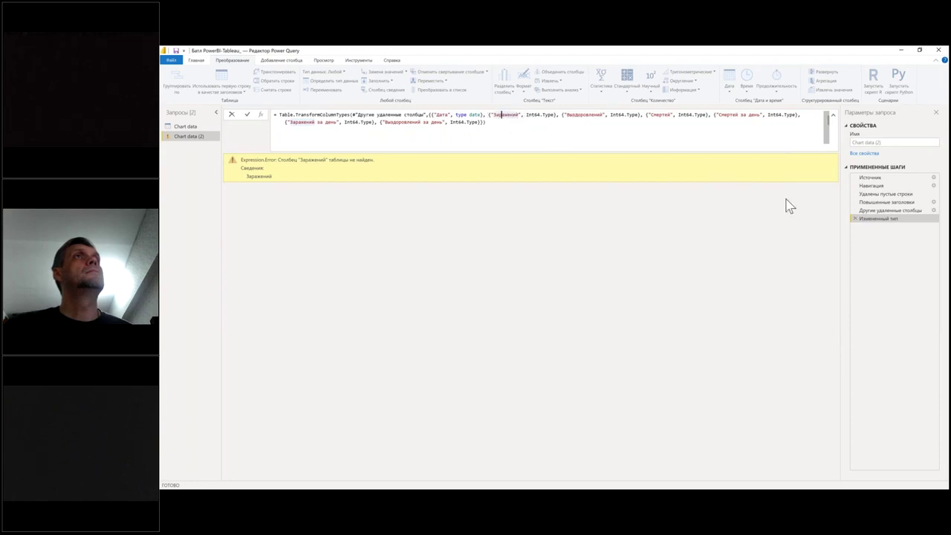
Step: Go through the query's applied steps from Источник onward and delete the Измененный тип step
{"action": "left_click", "coordinate": [888, 179]}
{"action": "left_click", "coordinate": [888, 186]}
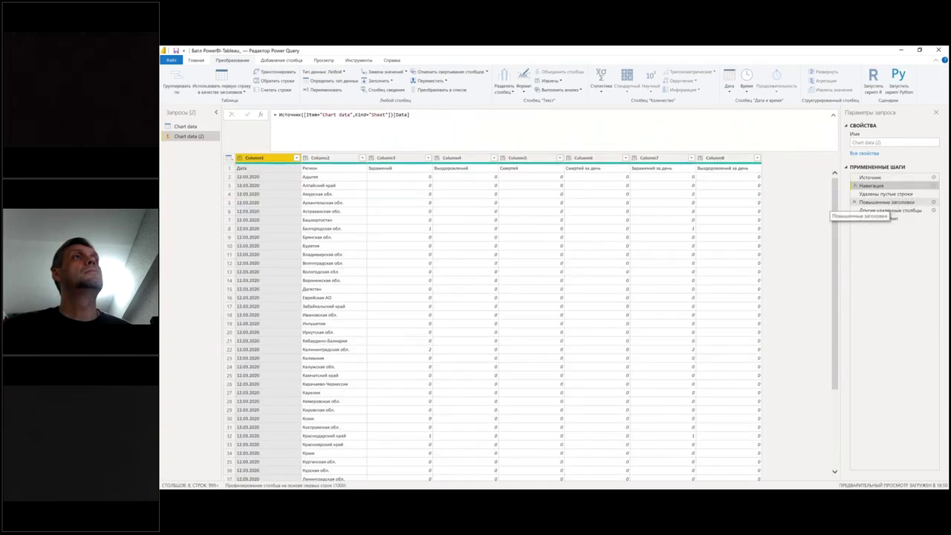
{"action": "left_click", "coordinate": [894, 203]}
{"action": "left_click", "coordinate": [892, 211]}
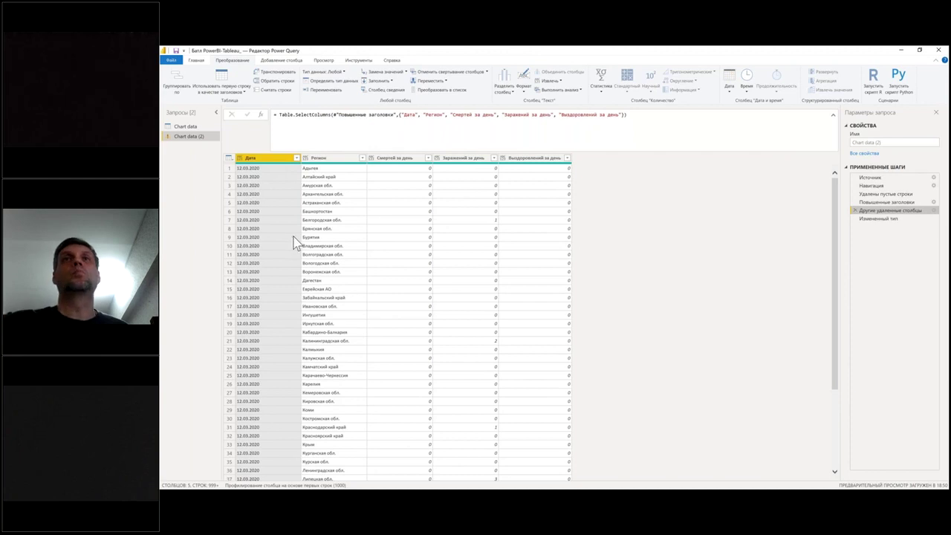
{"action": "left_click", "coordinate": [897, 222]}
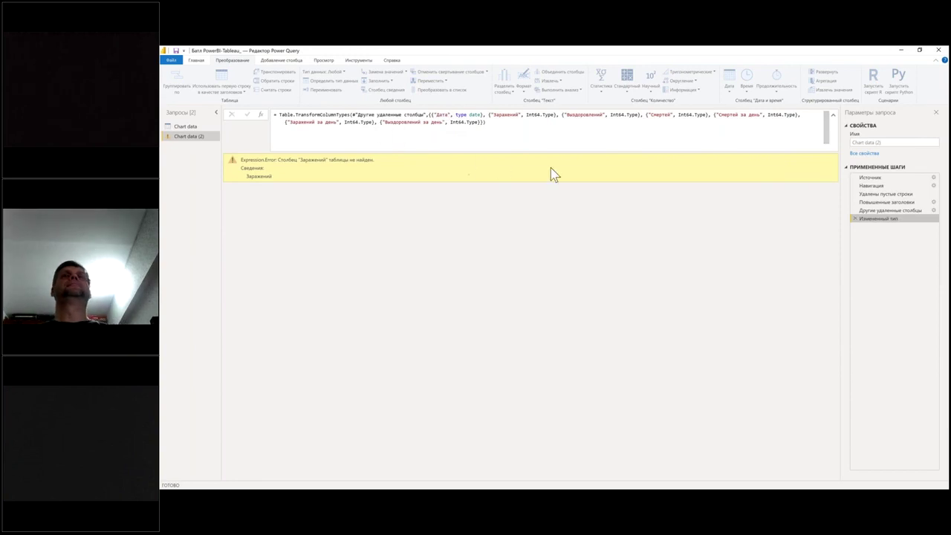
{"action": "left_click", "coordinate": [855, 218]}
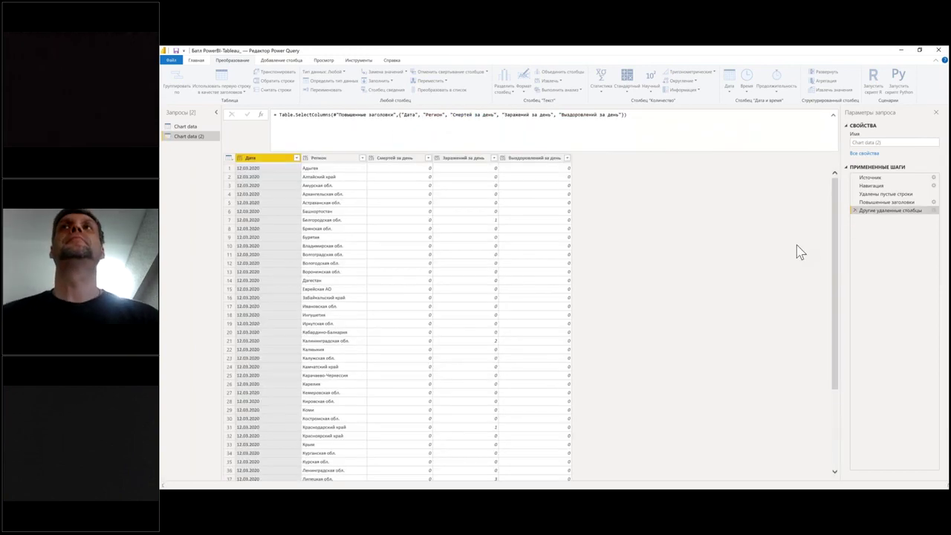
Step: Set the Дата column to the Date type and the Регион column to Text
{"action": "left_click", "coordinate": [239, 157]}
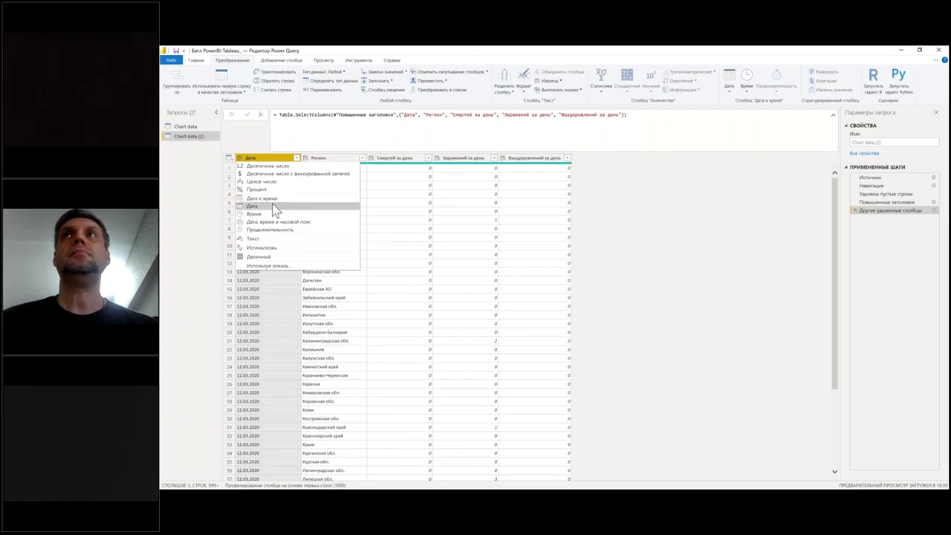
{"action": "left_click", "coordinate": [273, 206]}
{"action": "left_click", "coordinate": [313, 159]}
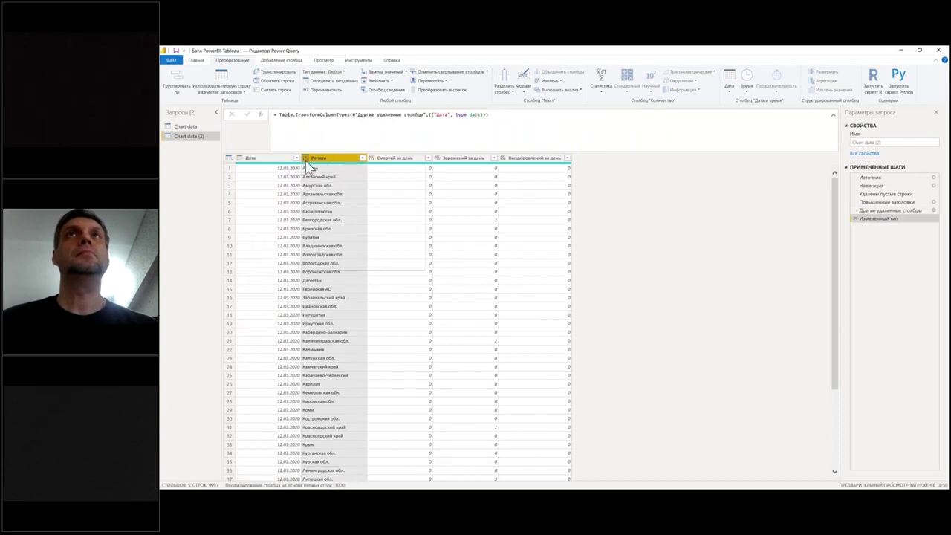
{"action": "left_click", "coordinate": [306, 158]}
{"action": "left_click", "coordinate": [338, 237]}
Step: Set the Смертей за день, Заражений за день and Выздоровлений за день columns to the whole number type and collapse the formula bar
{"action": "left_click", "coordinate": [405, 159]}
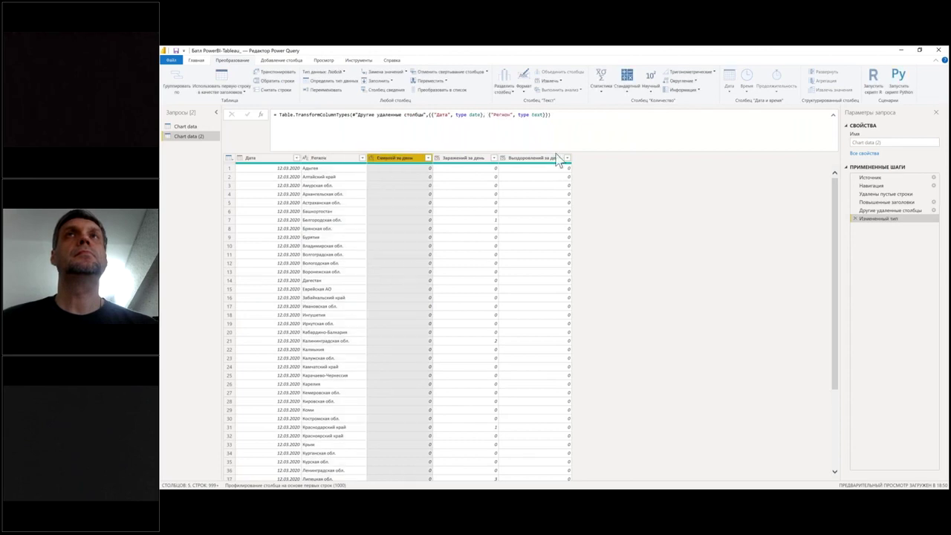
{"action": "left_click", "coordinate": [554, 159], "text": "shift"}
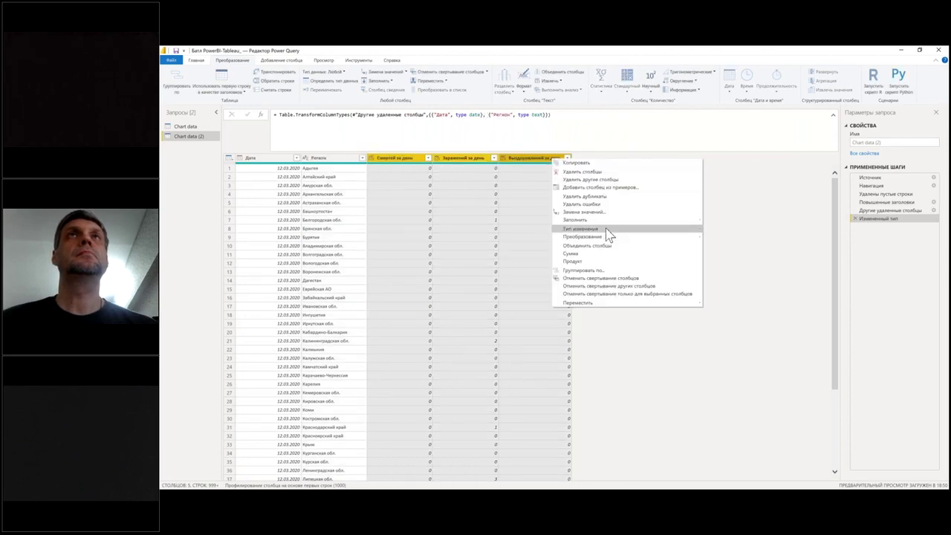
{"action": "mouse_move", "coordinate": [613, 230]}
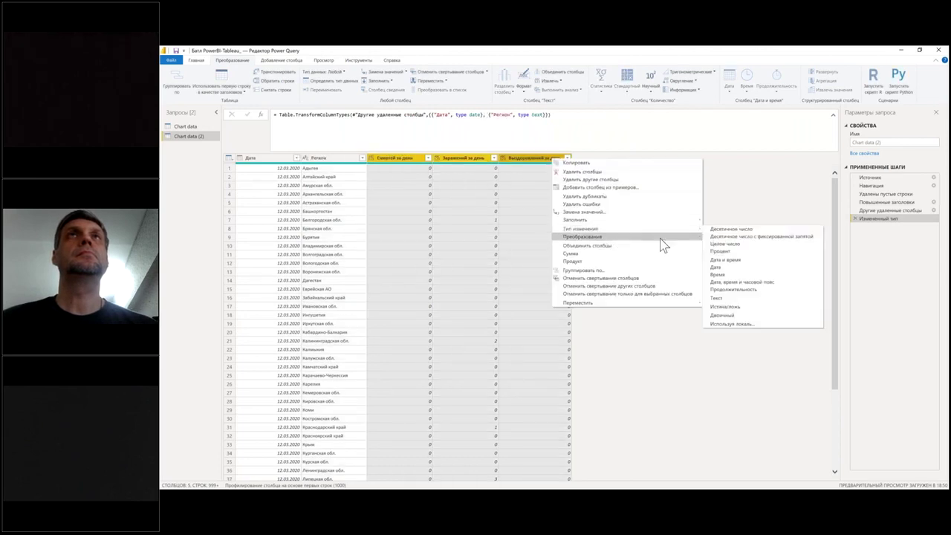
{"action": "left_click", "coordinate": [742, 246]}
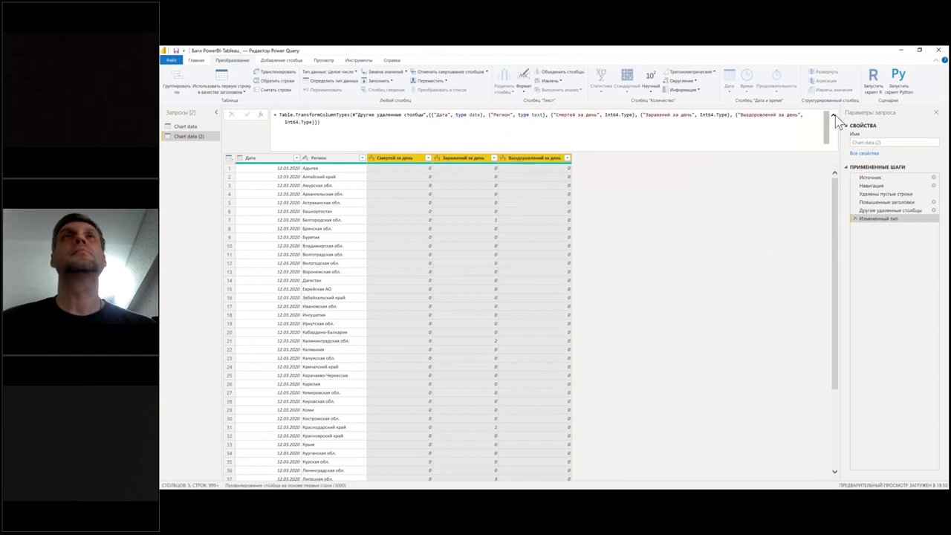
{"action": "left_click", "coordinate": [834, 117]}
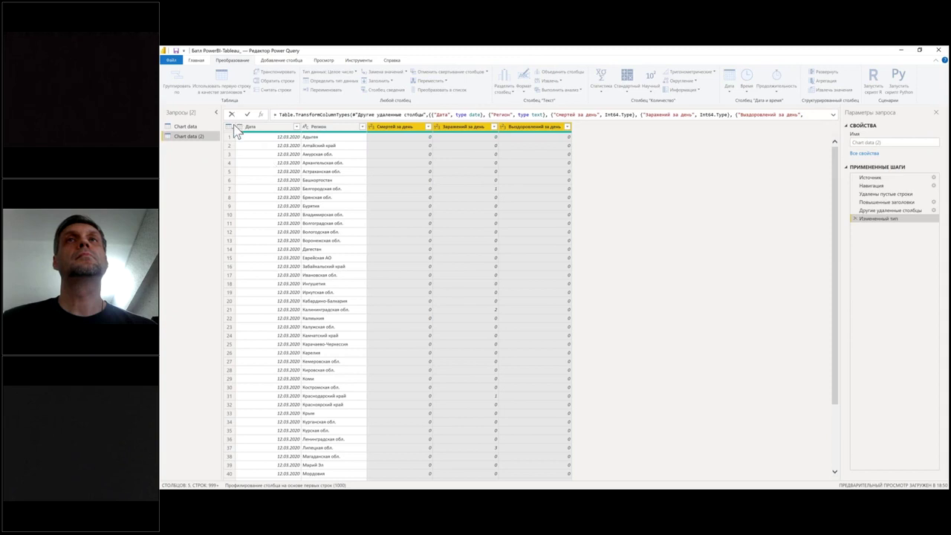
Step: Turn off loading for the original Chart data query and check the load options of Chart data (2)
{"action": "left_click", "coordinate": [186, 127]}
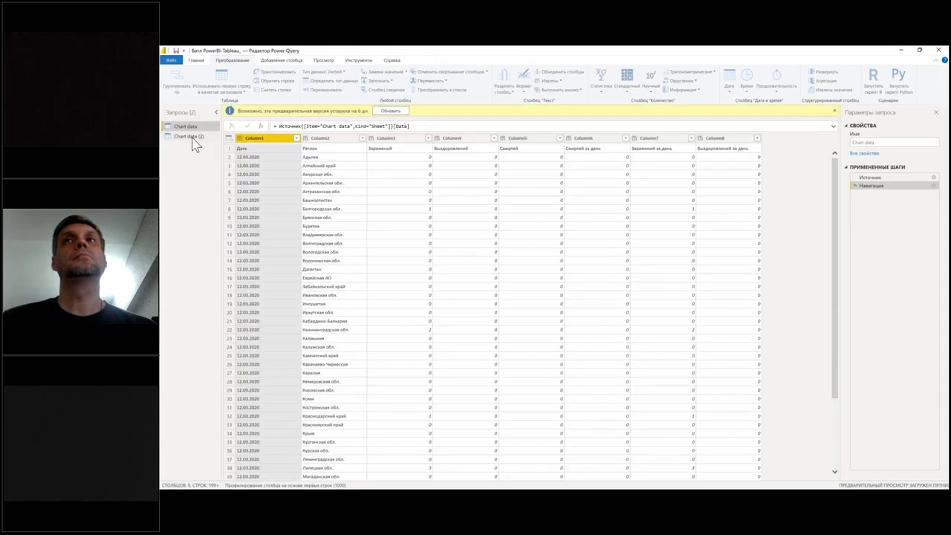
{"action": "left_click", "coordinate": [193, 138]}
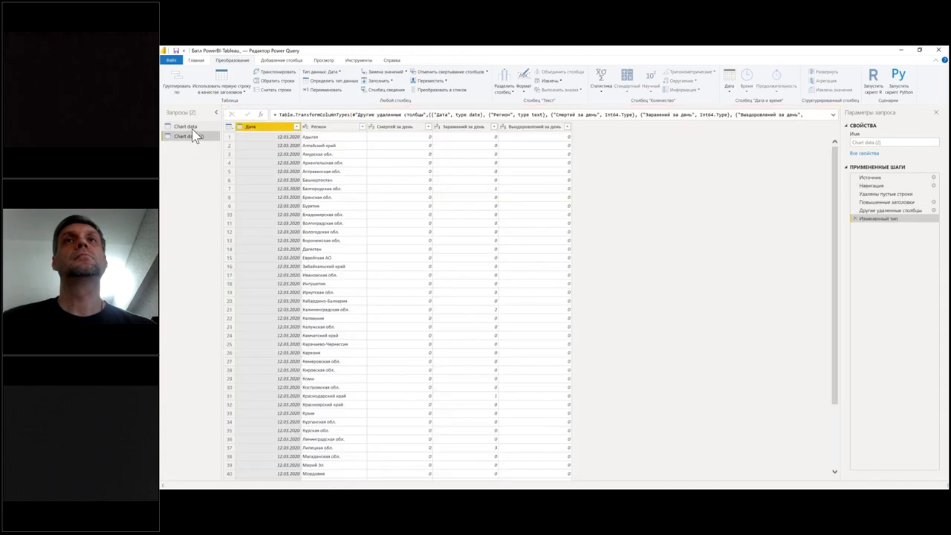
{"action": "left_click", "coordinate": [185, 127]}
{"action": "right_click", "coordinate": [192, 128]}
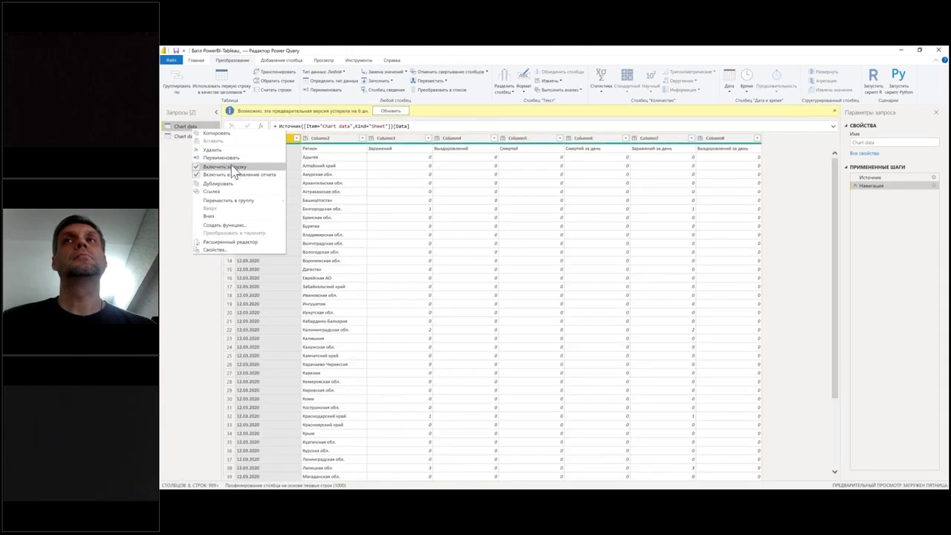
{"action": "key", "text": "Escape"}
{"action": "left_click", "coordinate": [194, 137]}
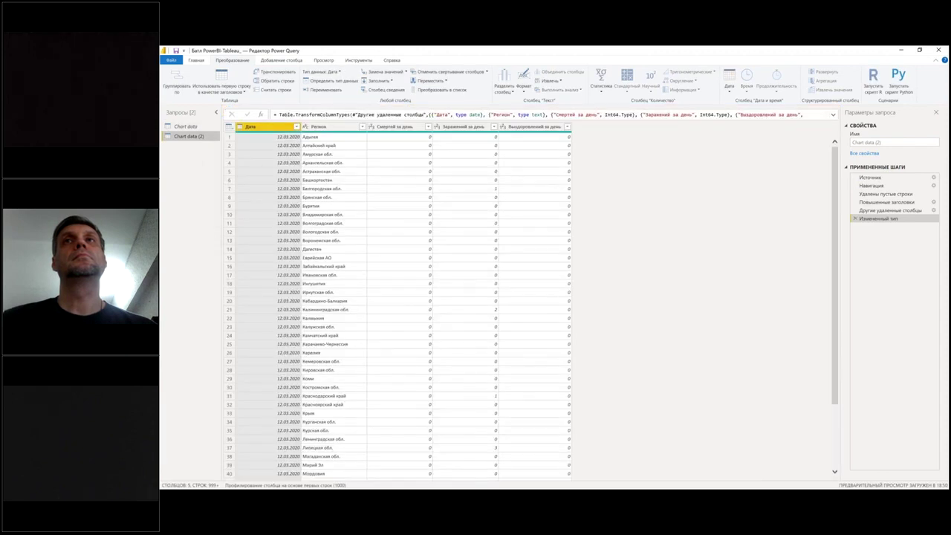
{"action": "right_click", "coordinate": [195, 137]}
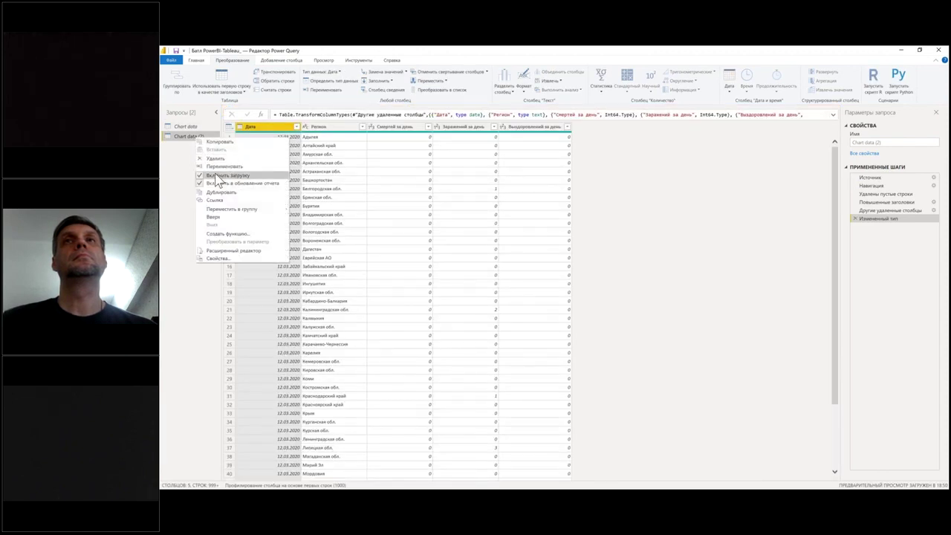
Step: Rename the Chart data (2) query as Stat
{"action": "left_click", "coordinate": [895, 141]}
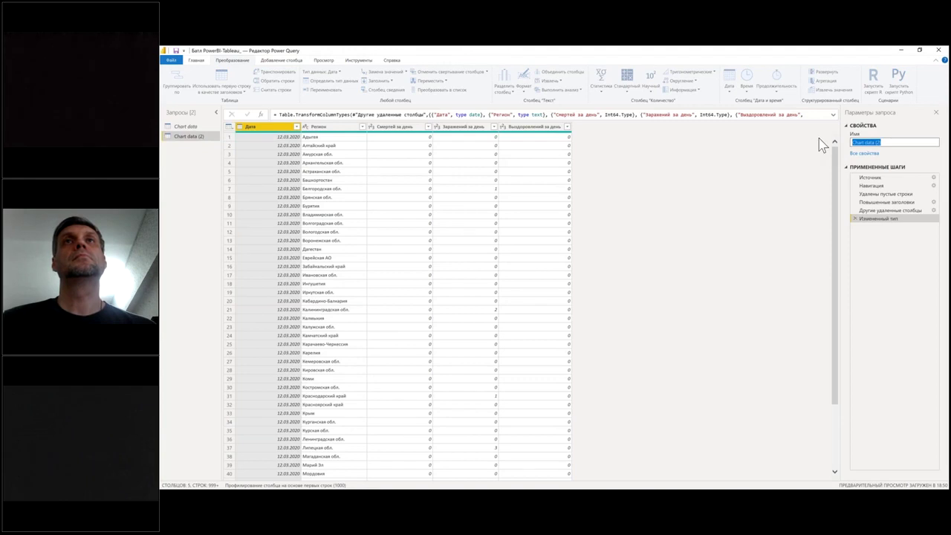
{"action": "key", "text": "alt"}
{"action": "key", "text": "Escape"}
{"action": "left_click", "coordinate": [895, 147]}
{"action": "left_click", "coordinate": [895, 143]}
{"action": "key", "text": "BackSpace"}
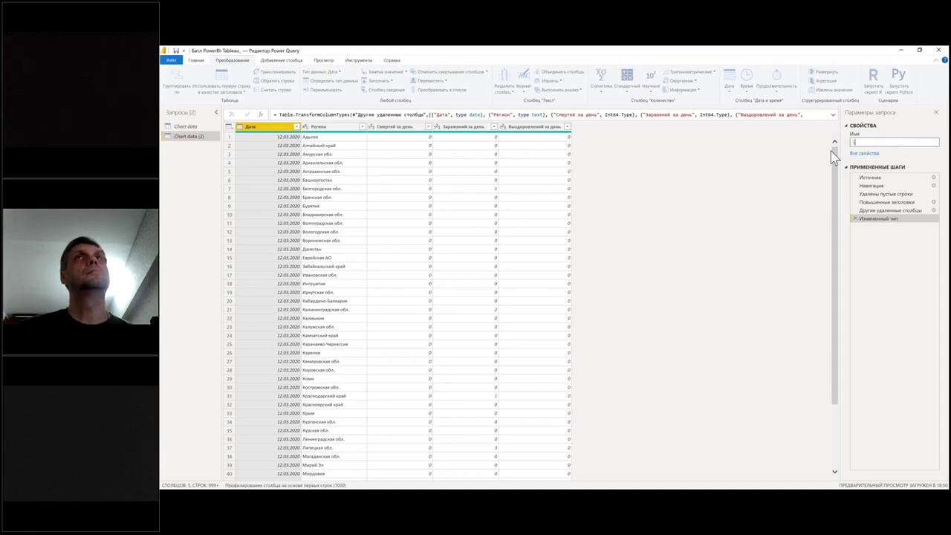
{"action": "key", "text": "Return"}
Step: Close the query editor, apply the changes to load the Stat table into the report, and widen the fields area
{"action": "left_click", "coordinate": [197, 60]}
{"action": "left_click", "coordinate": [179, 84]}
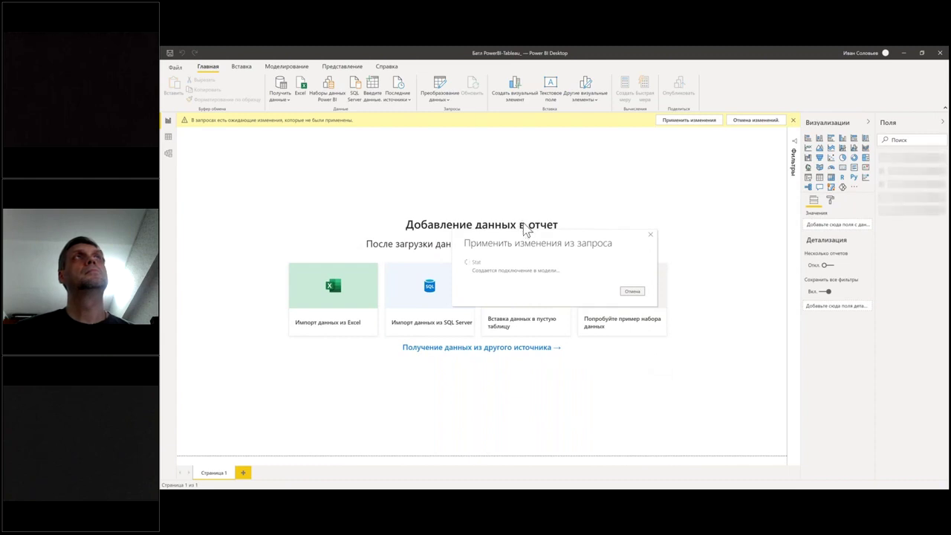
{"action": "left_click_drag", "start_coordinate": [478, 246], "coordinate": [467, 150]}
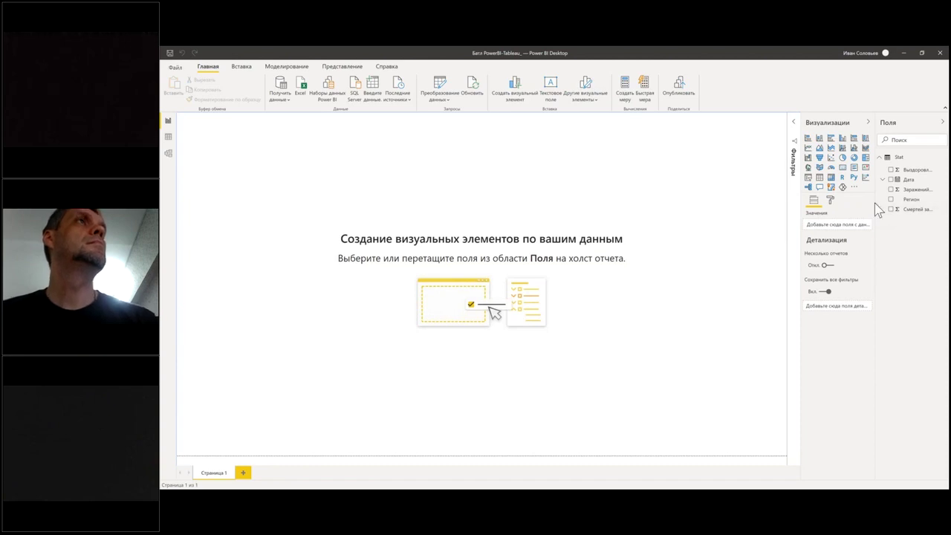
{"action": "left_click_drag", "start_coordinate": [875, 202], "coordinate": [833, 200]}
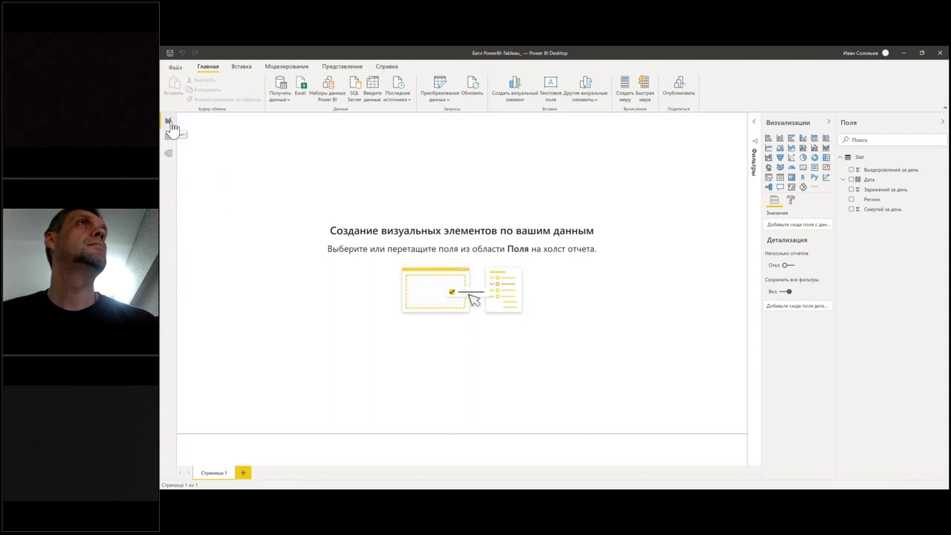
Step: Add a small card showing Заражений за день near the top of the page and check the Stat table's rows in the data view
{"action": "left_click", "coordinate": [803, 168]}
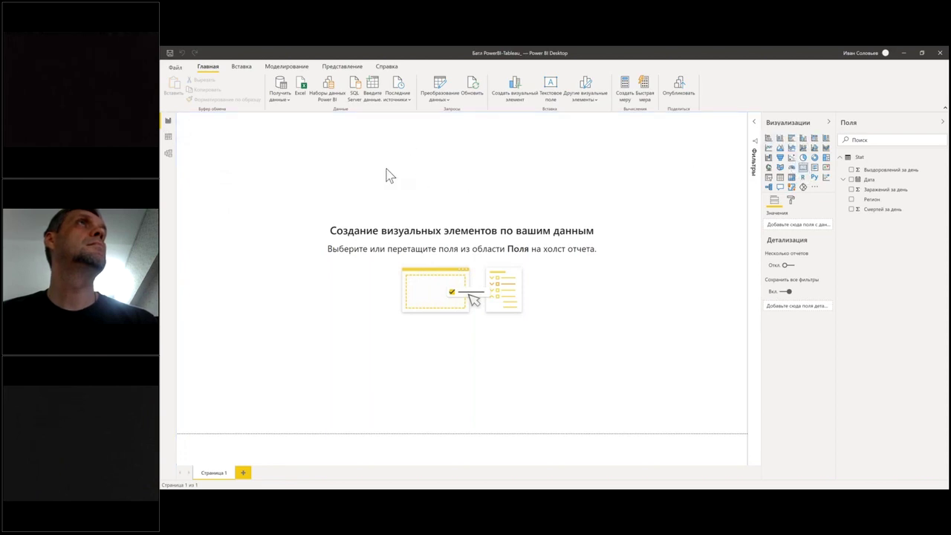
{"action": "left_click_drag", "start_coordinate": [285, 126], "coordinate": [481, 126]}
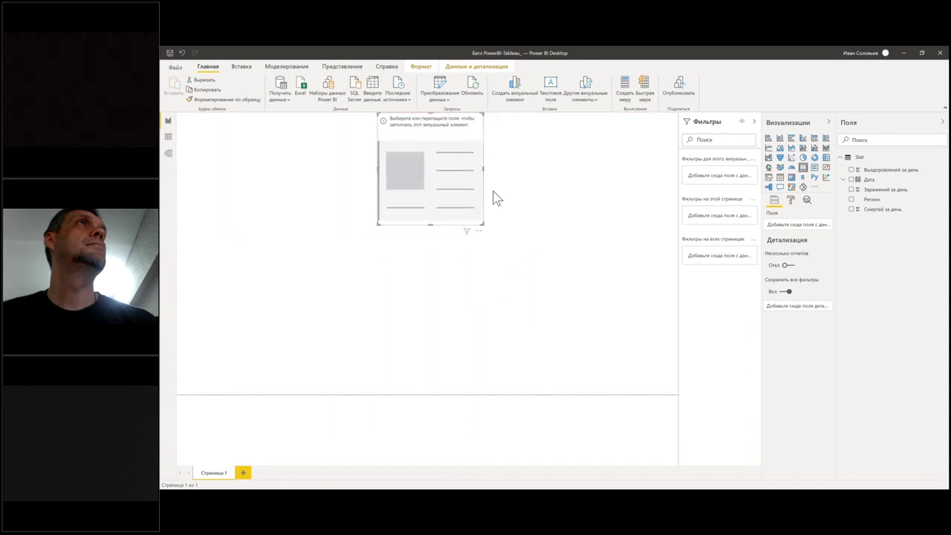
{"action": "left_click_drag", "start_coordinate": [481, 223], "coordinate": [444, 163]}
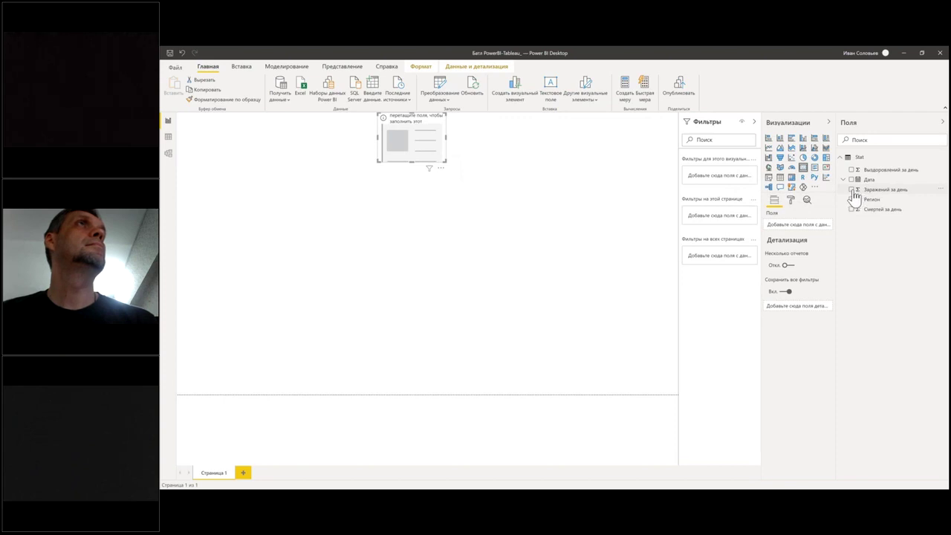
{"action": "left_click", "coordinate": [852, 191]}
{"action": "left_click_drag", "start_coordinate": [420, 130], "coordinate": [392, 142]}
{"action": "left_click", "coordinate": [410, 179]}
{"action": "left_click", "coordinate": [413, 172]}
{"action": "left_click_drag", "start_coordinate": [414, 172], "coordinate": [445, 188]}
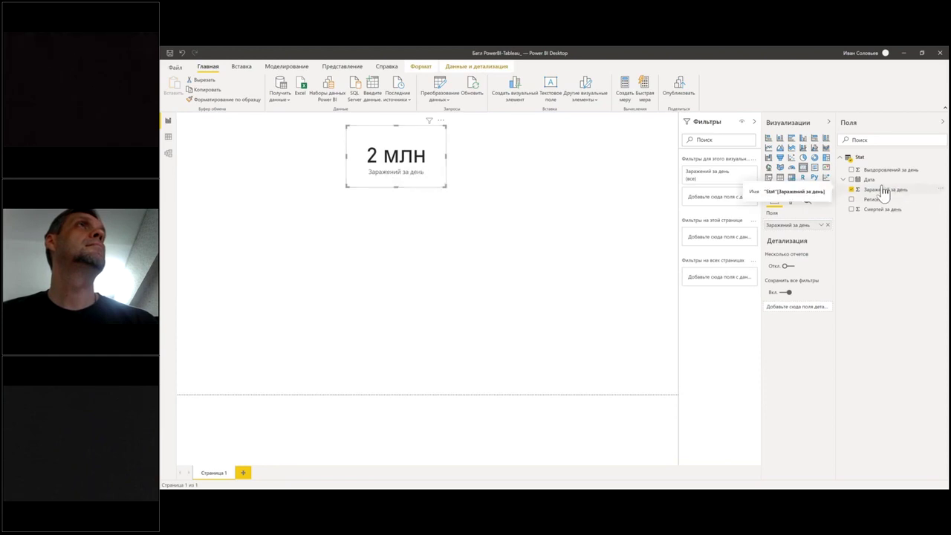
{"action": "left_click", "coordinate": [170, 143]}
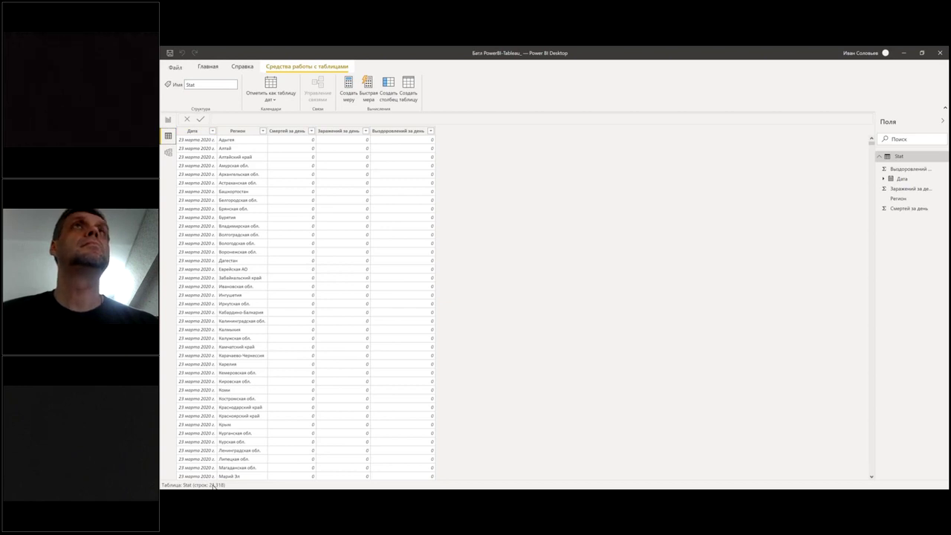
{"action": "left_click", "coordinate": [170, 121]}
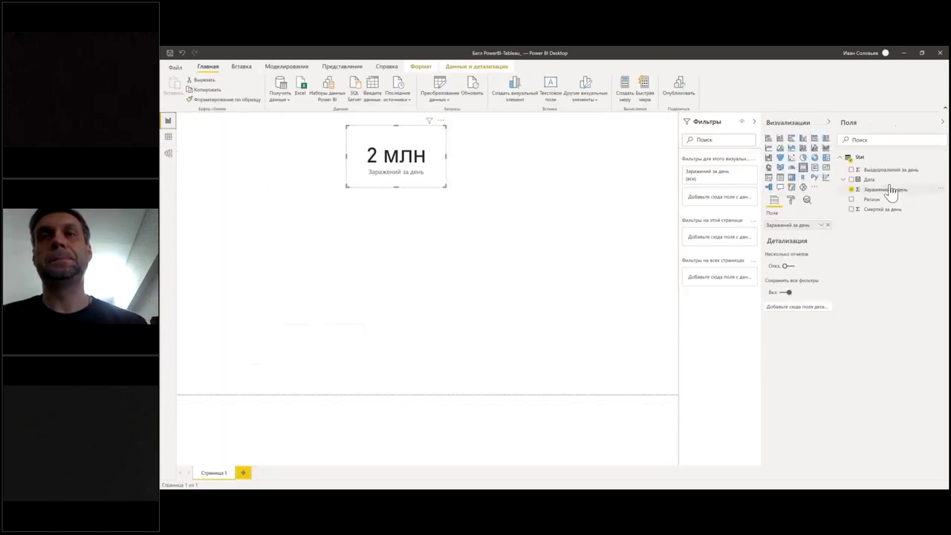
Step: Convert the Заражений за день card to a line chart and stretch it across the full page width
{"action": "left_click", "coordinate": [462, 192]}
{"action": "left_click", "coordinate": [427, 141]}
{"action": "left_click", "coordinate": [768, 148]}
{"action": "left_click_drag", "start_coordinate": [444, 186], "coordinate": [677, 206]}
{"action": "left_click_drag", "start_coordinate": [347, 166], "coordinate": [177, 164]}
{"action": "left_click_drag", "start_coordinate": [416, 138], "coordinate": [418, 149]}
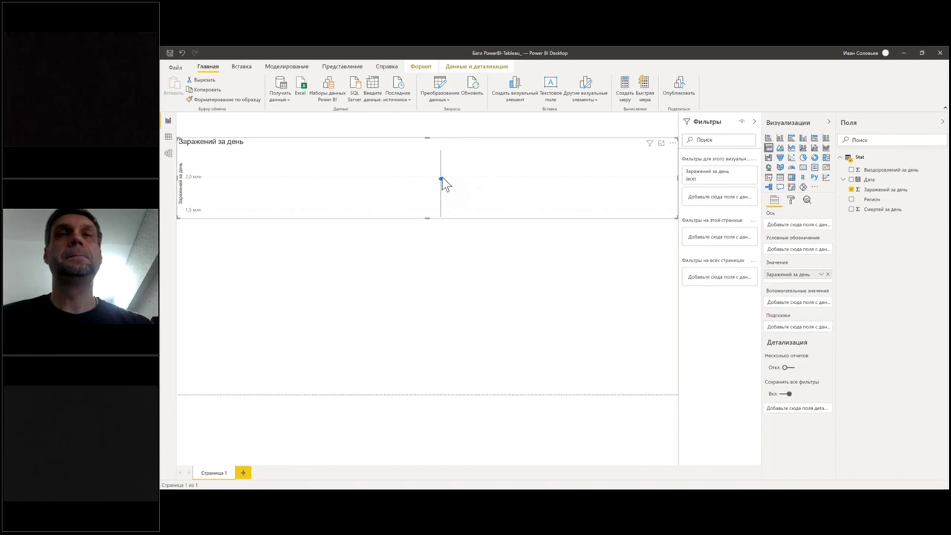
{"action": "mouse_move", "coordinate": [441, 182]}
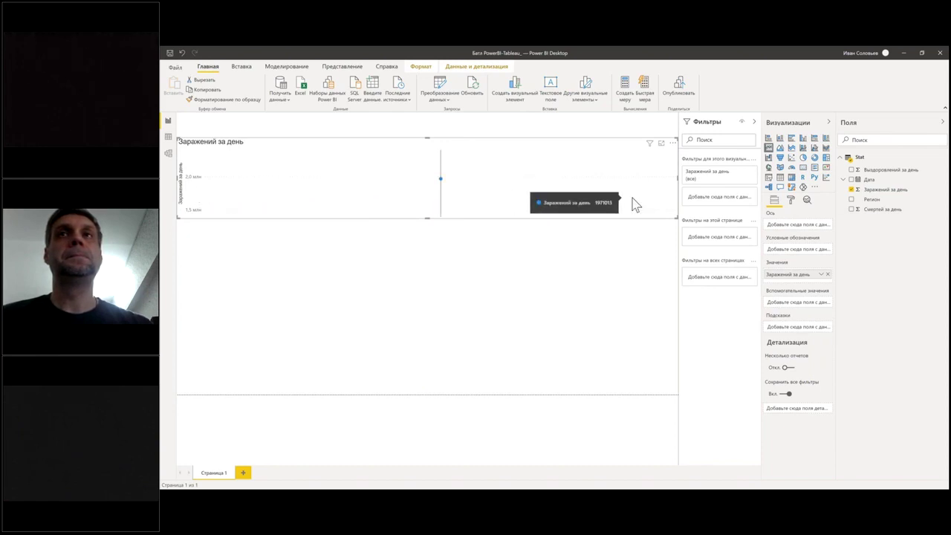
Step: Put Дата on the line chart's axis and expand the date hierarchy through quarter and month to day level
{"action": "left_click_drag", "start_coordinate": [877, 184], "coordinate": [792, 231]}
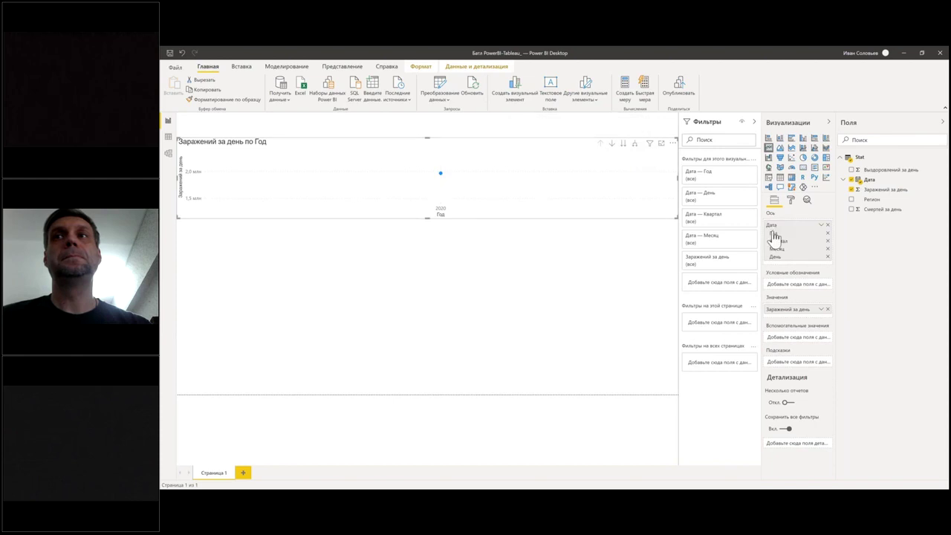
{"action": "left_click_drag", "start_coordinate": [776, 242], "coordinate": [452, 195]}
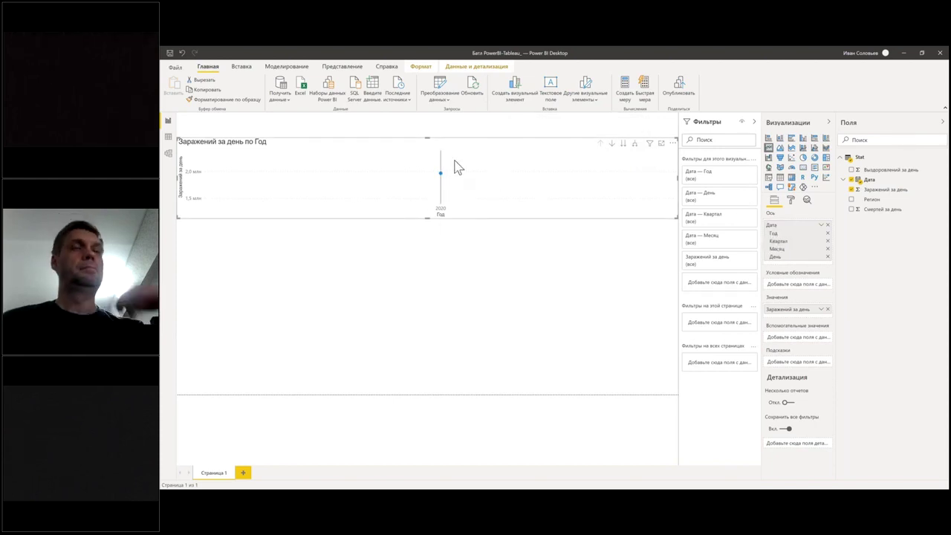
{"action": "left_click", "coordinate": [636, 145]}
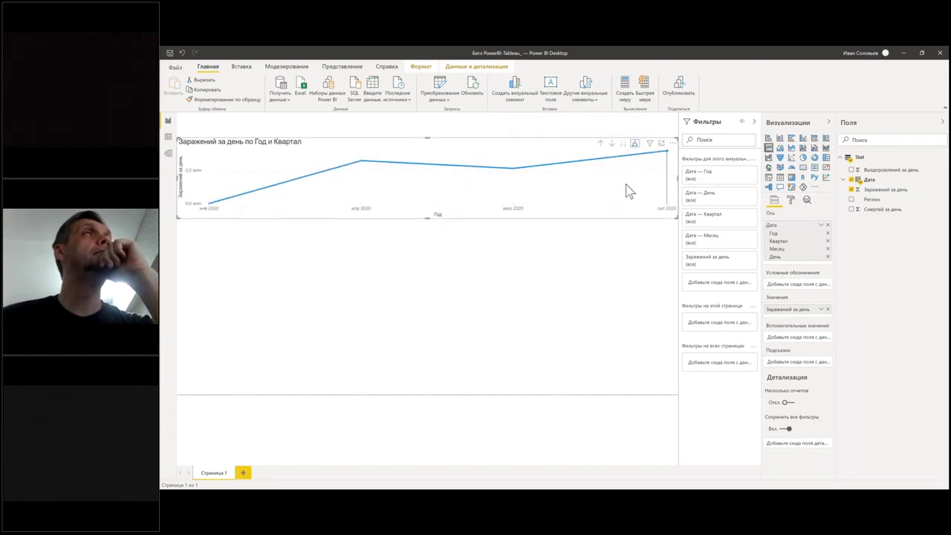
{"action": "mouse_move", "coordinate": [628, 191]}
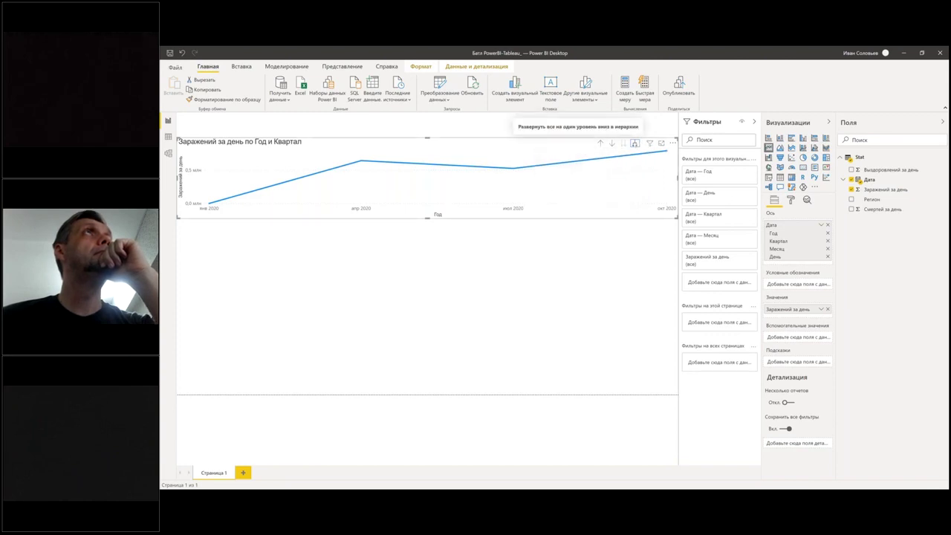
{"action": "left_click", "coordinate": [635, 146]}
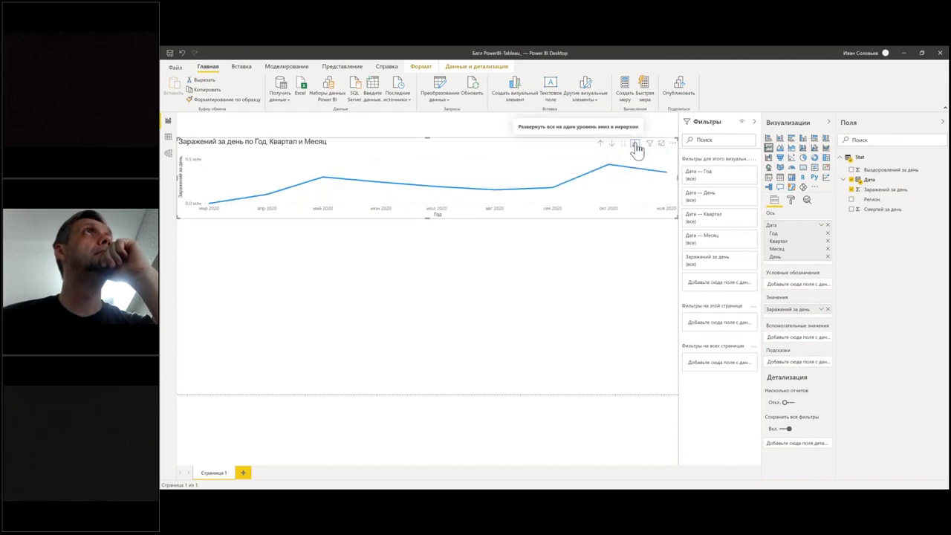
{"action": "left_click", "coordinate": [635, 145]}
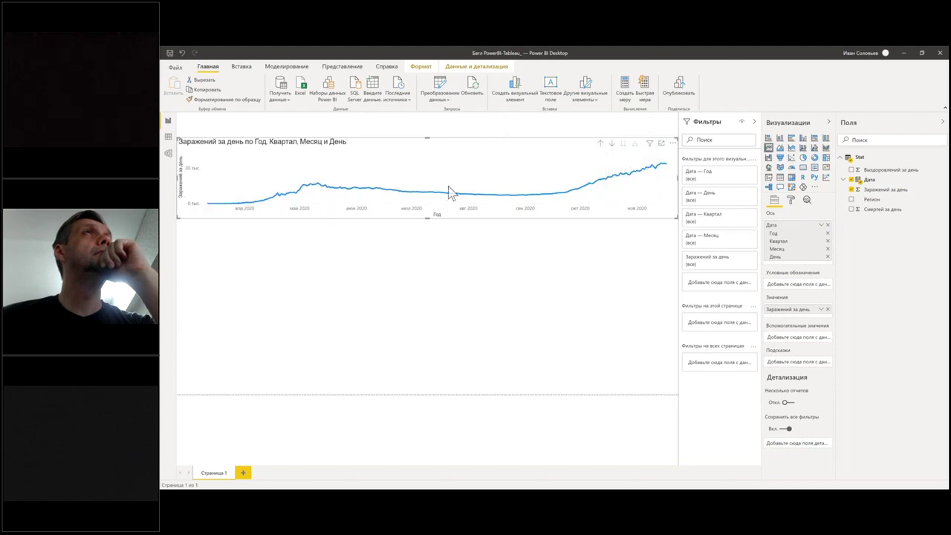
Step: Show the chart as clustered columns, drill up to quarter level, and switch it back to a line chart
{"action": "left_click", "coordinate": [804, 140]}
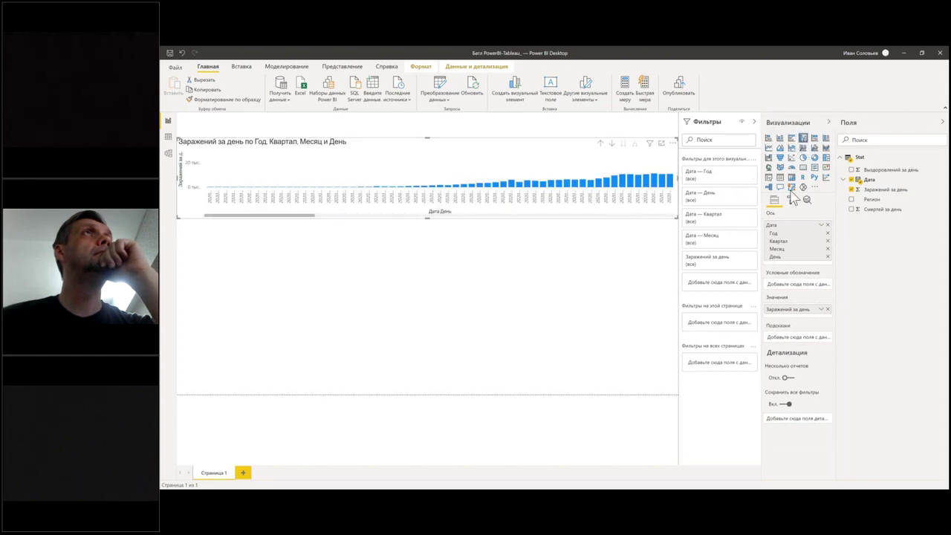
{"action": "left_click", "coordinate": [601, 145]}
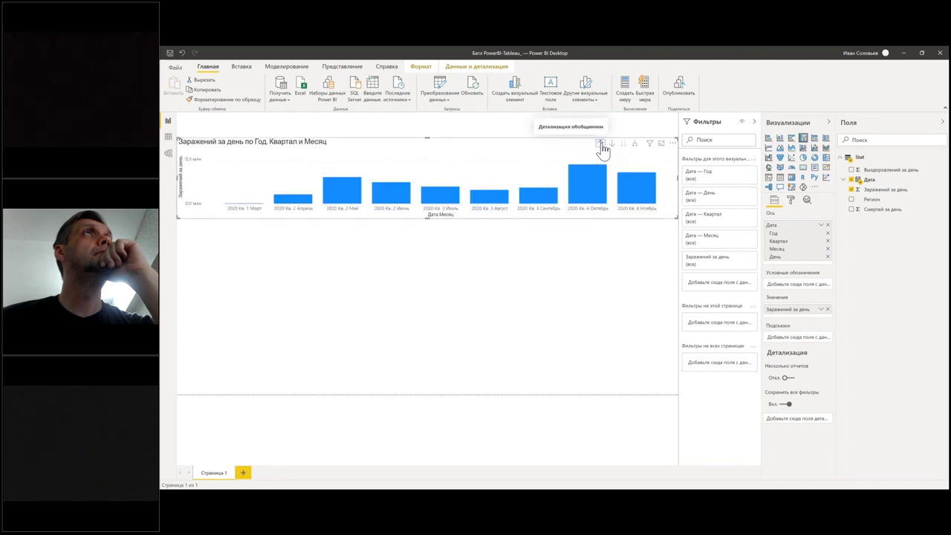
{"action": "left_click", "coordinate": [601, 145]}
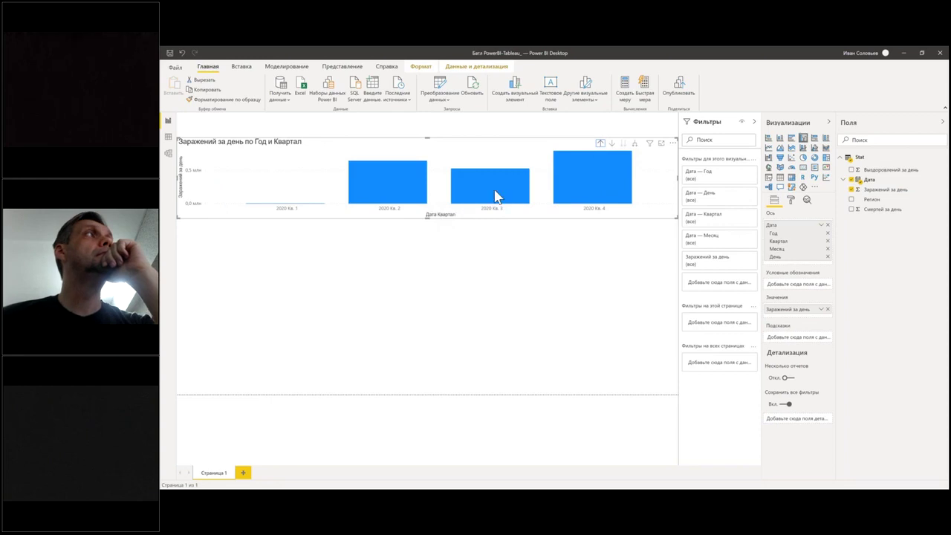
{"action": "left_click", "coordinate": [770, 148]}
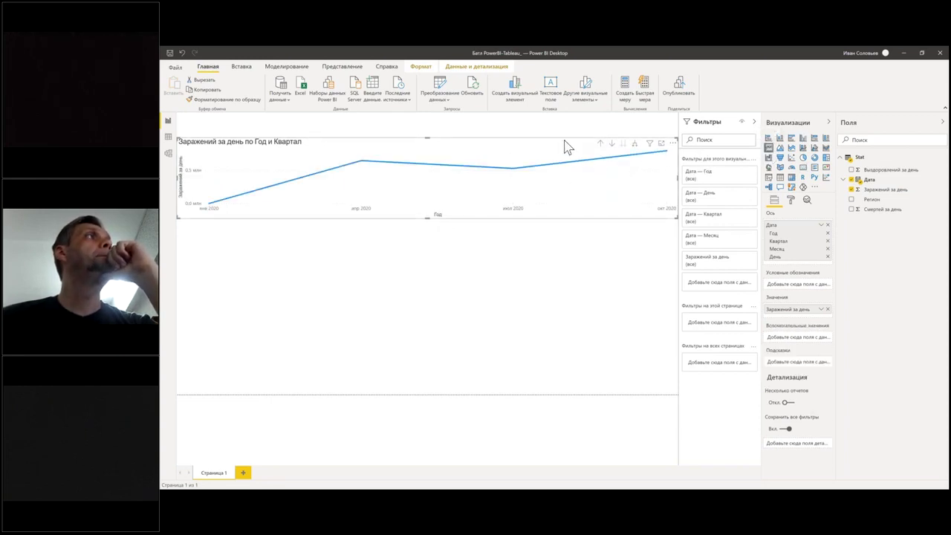
Step: Duplicate the Заражений за день line chart twice and arrange the three charts one below another on the page
{"action": "left_click_drag", "start_coordinate": [502, 151], "coordinate": [515, 237]}
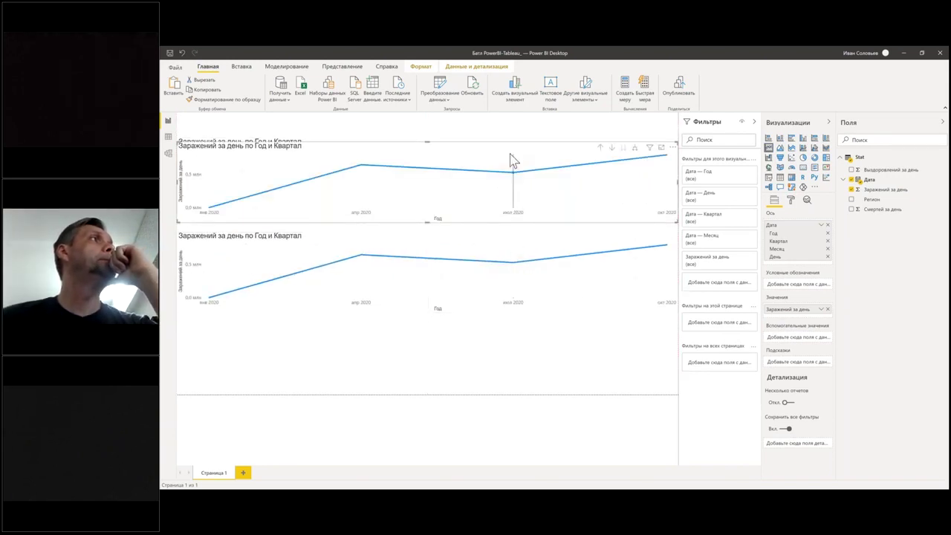
{"action": "left_click_drag", "start_coordinate": [524, 180], "coordinate": [497, 137]}
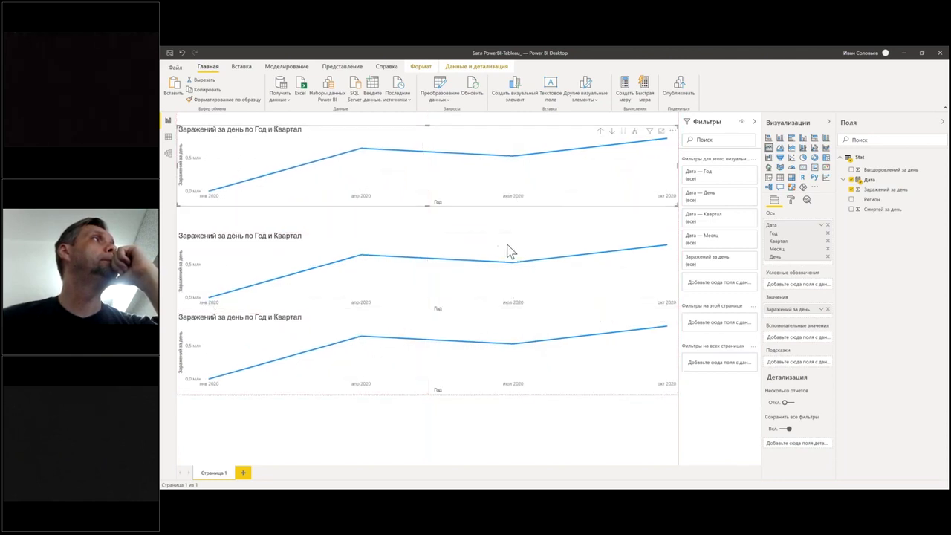
Step: Space the three charts evenly, and replace Заражений за день with Выздоровлений за день in the upper chart and Смертей за день in the lower one
{"action": "left_click_drag", "start_coordinate": [515, 234], "coordinate": [518, 234]}
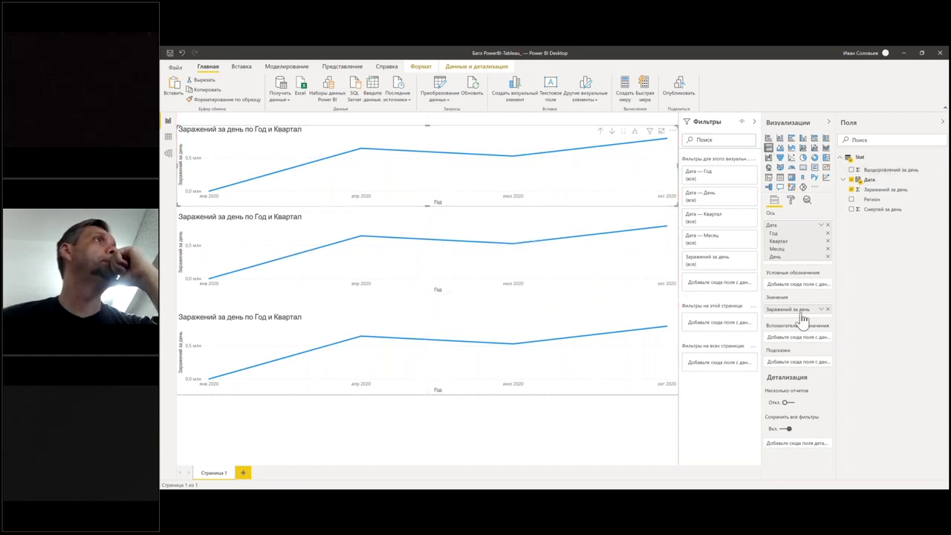
{"action": "left_click", "coordinate": [852, 169]}
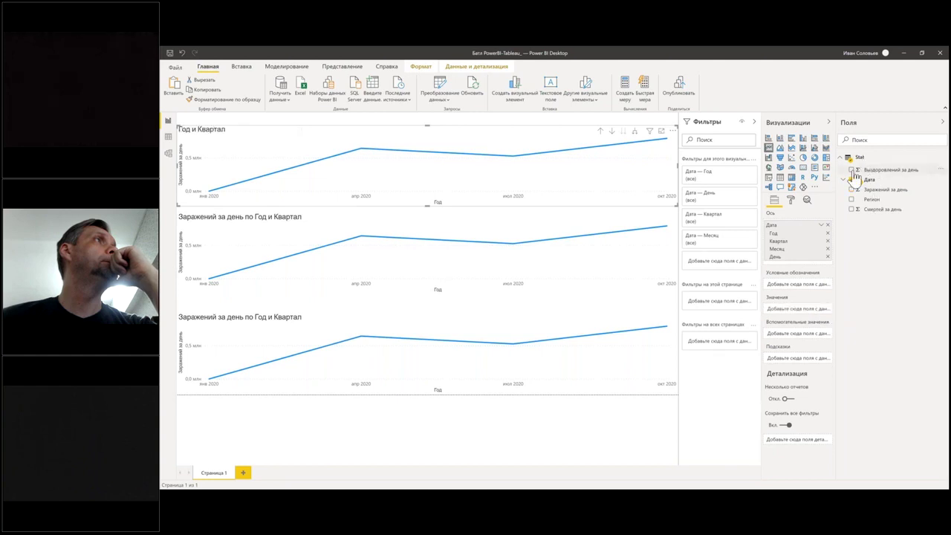
{"action": "left_click", "coordinate": [852, 189]}
{"action": "left_click", "coordinate": [592, 219]}
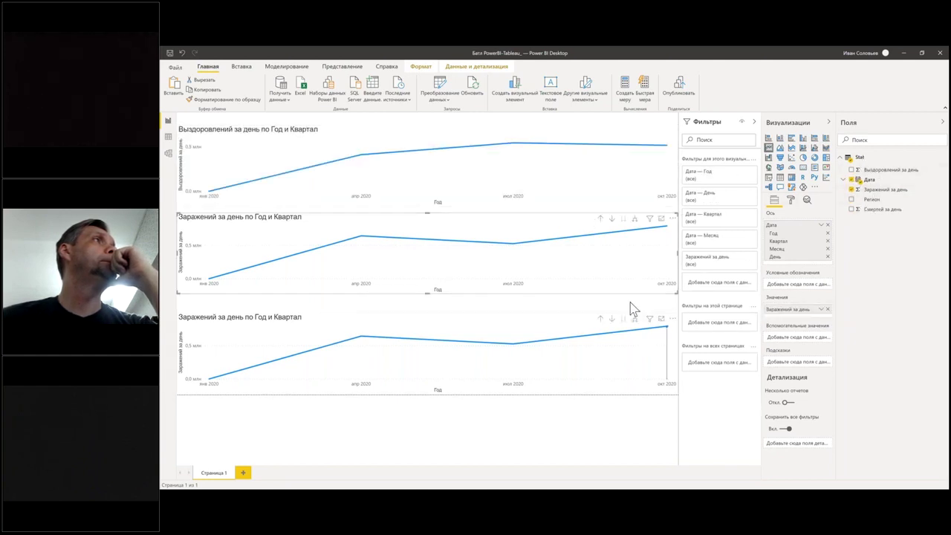
{"action": "left_click", "coordinate": [852, 189]}
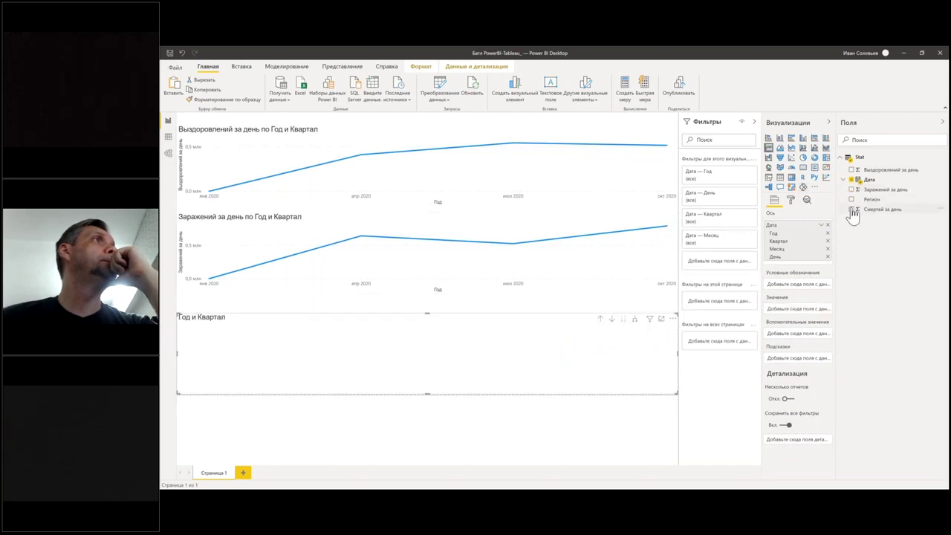
{"action": "left_click", "coordinate": [852, 209]}
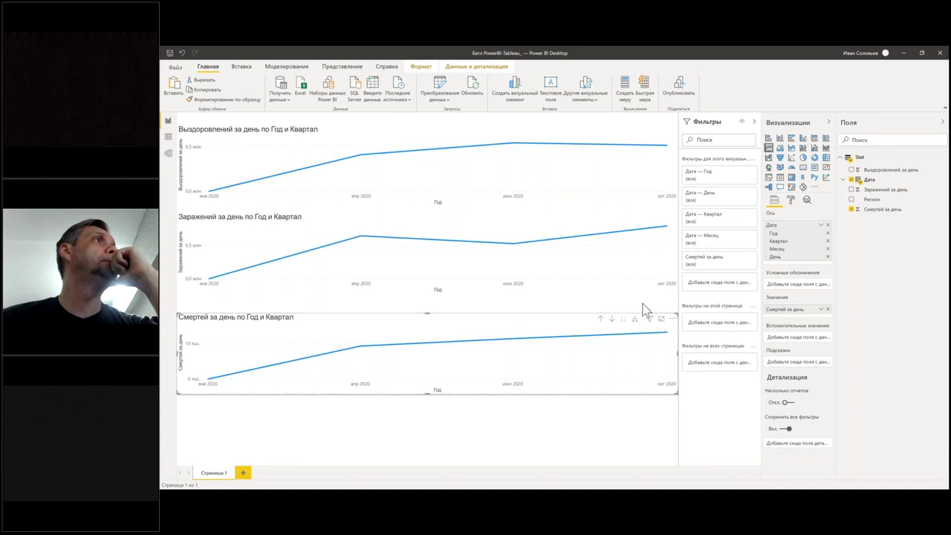
Step: Expand the date hierarchy of all three line charts through month down to day level
{"action": "left_click", "coordinate": [569, 195]}
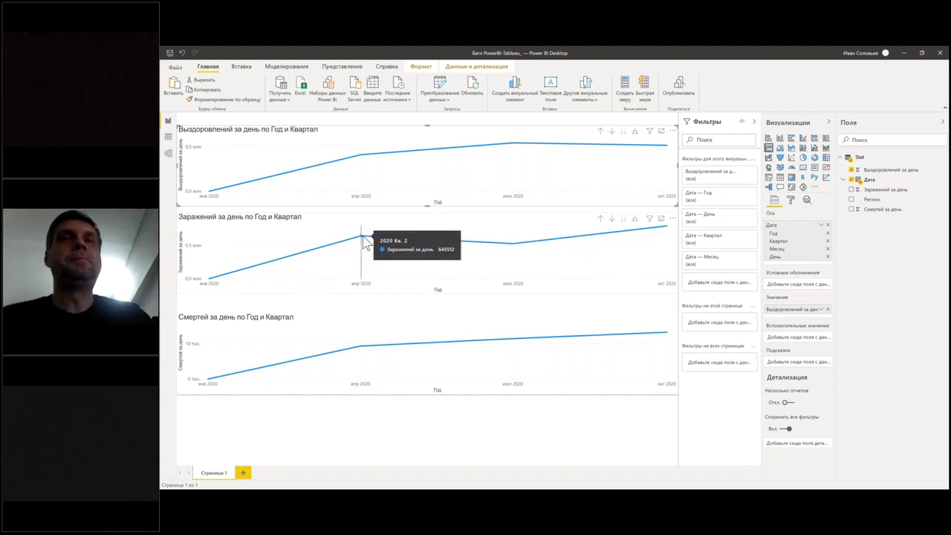
{"action": "left_click", "coordinate": [635, 219]}
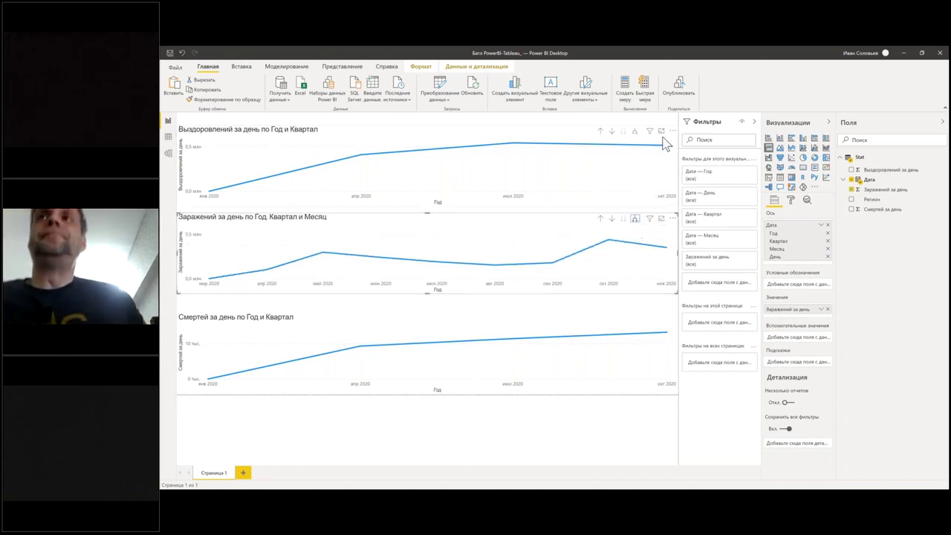
{"action": "left_click", "coordinate": [635, 132]}
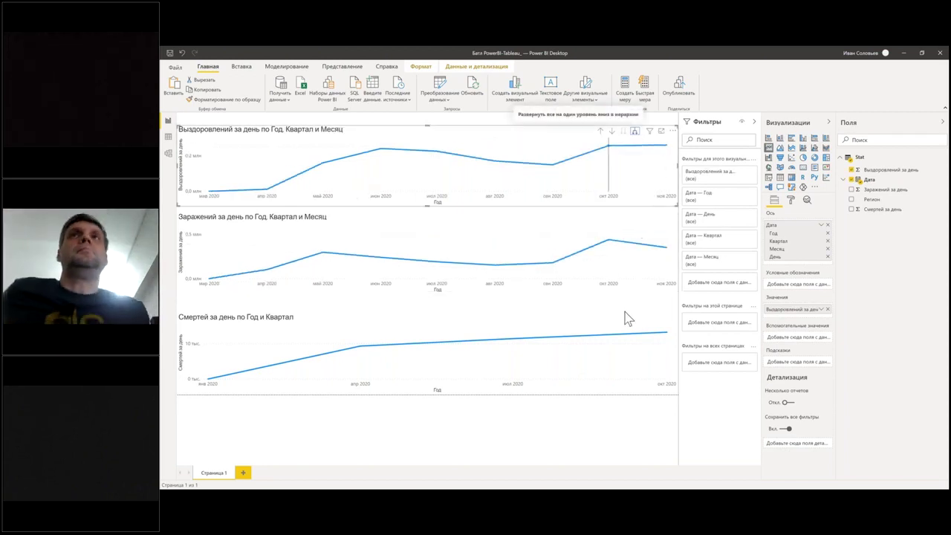
{"action": "left_click", "coordinate": [635, 319]}
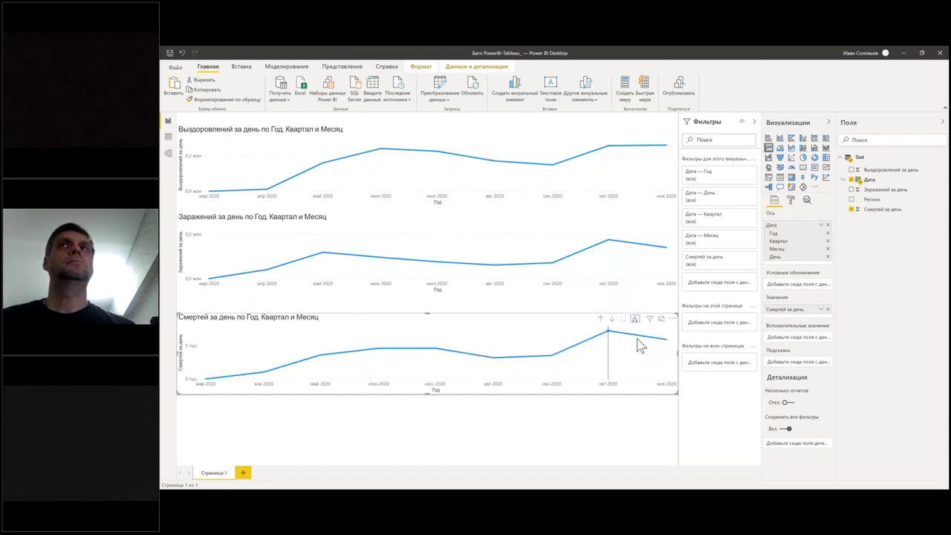
{"action": "left_click", "coordinate": [636, 320]}
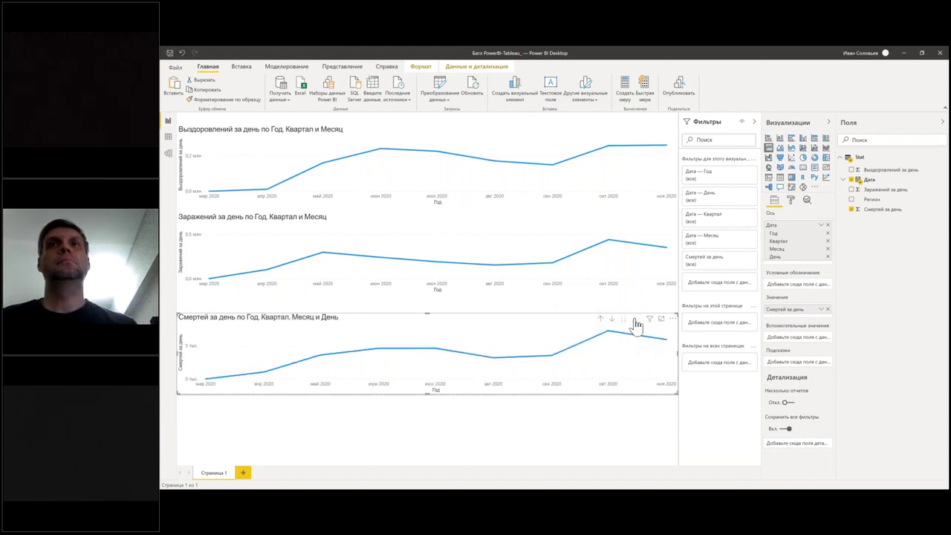
{"action": "left_click", "coordinate": [636, 223]}
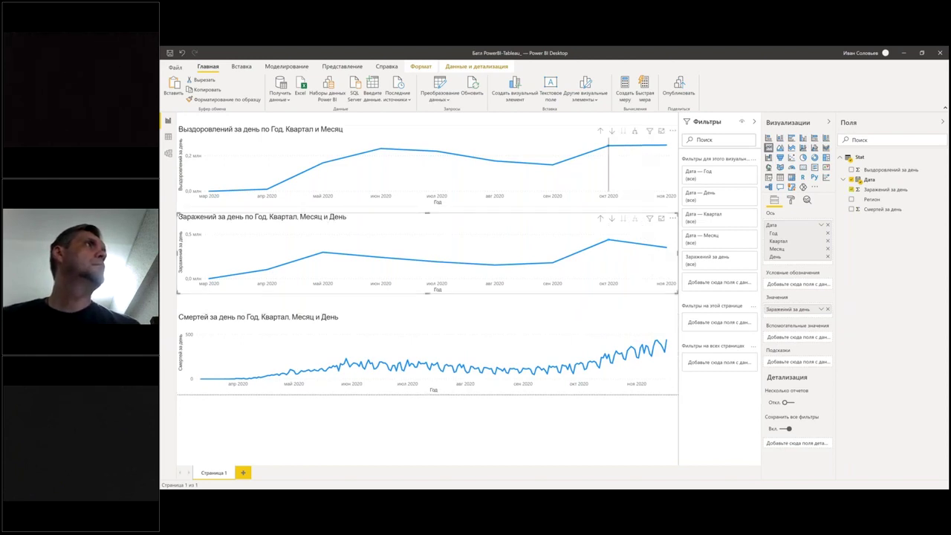
{"action": "left_click", "coordinate": [634, 131]}
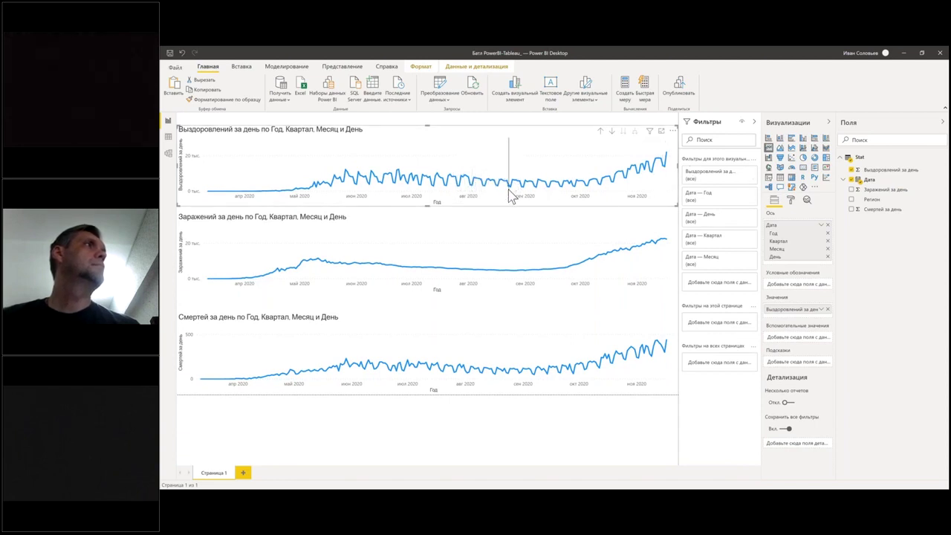
{"action": "mouse_move", "coordinate": [511, 195]}
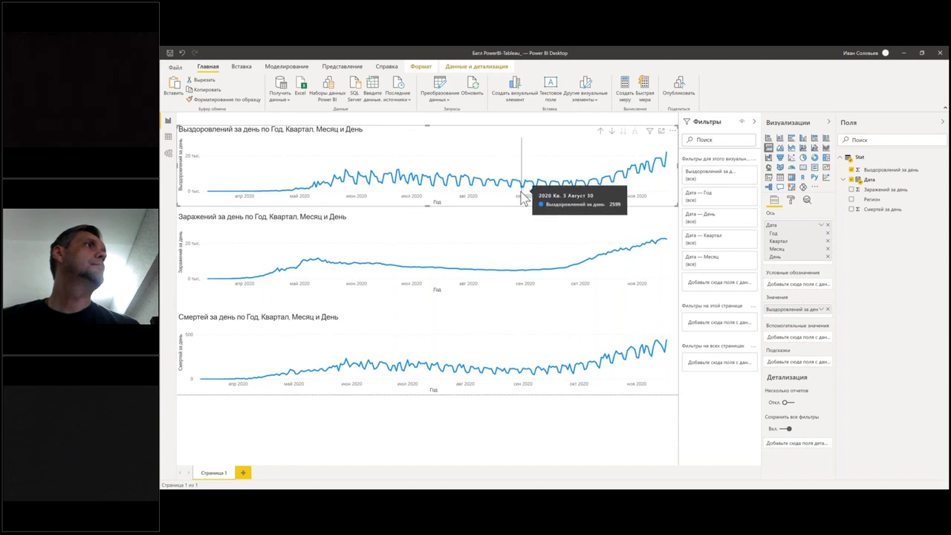
{"action": "mouse_move", "coordinate": [534, 377]}
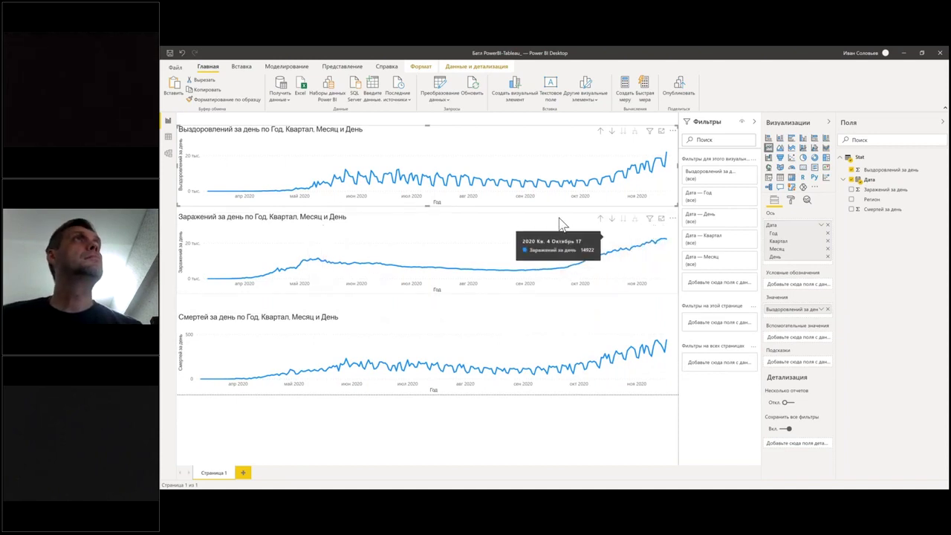
Step: Change the data colour of the Заражений за день line to red
{"action": "left_click", "coordinate": [608, 222]}
{"action": "left_click", "coordinate": [791, 200]}
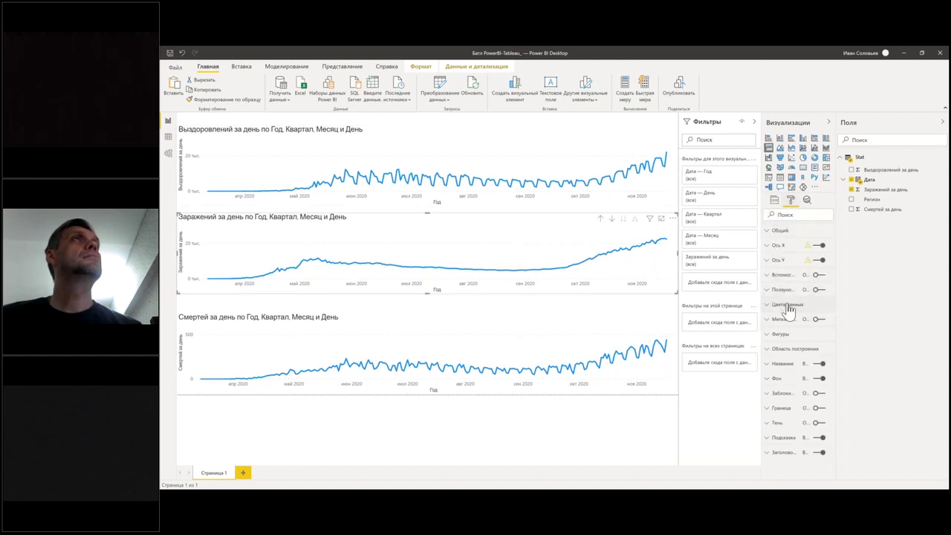
{"action": "left_click", "coordinate": [788, 311]}
{"action": "left_click", "coordinate": [778, 329]}
{"action": "left_click", "coordinate": [777, 329]}
{"action": "left_click", "coordinate": [777, 329]}
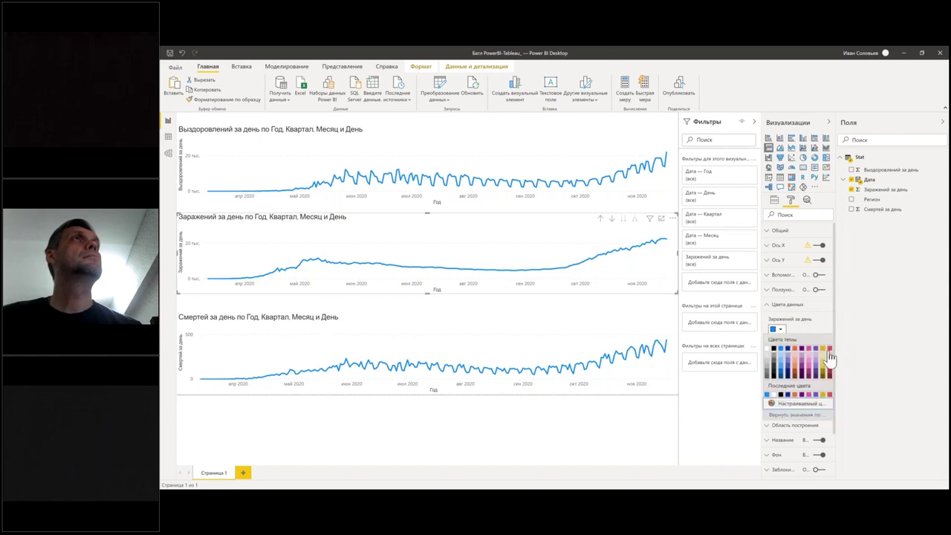
{"action": "left_click", "coordinate": [829, 357]}
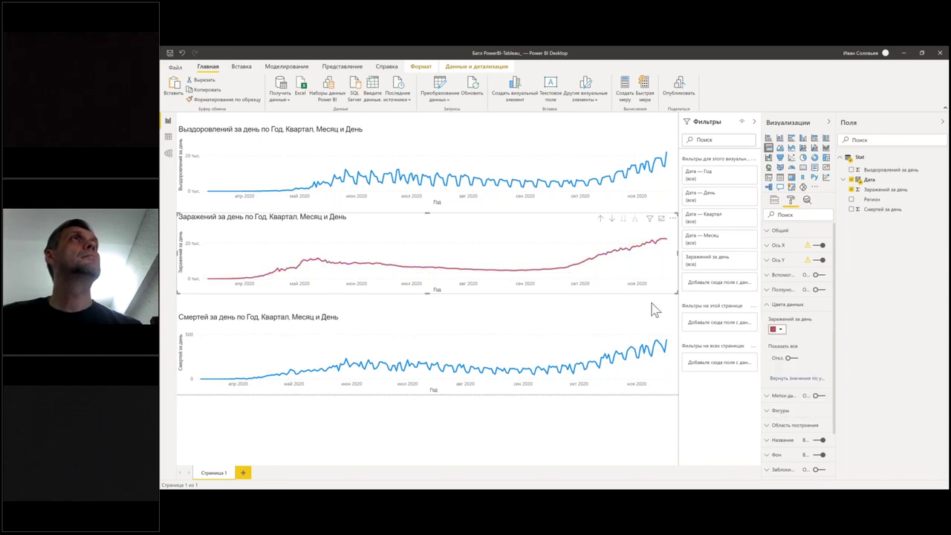
Step: Colour the Смертей за день line black and give the Выздоровлений за день line a custom bright green
{"action": "left_click", "coordinate": [637, 321]}
{"action": "left_click", "coordinate": [777, 329]}
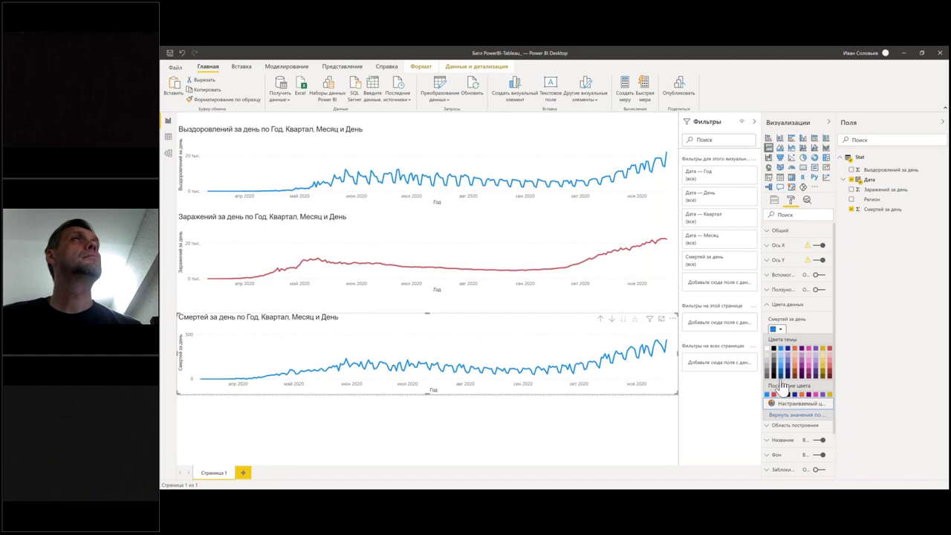
{"action": "left_click", "coordinate": [773, 348]}
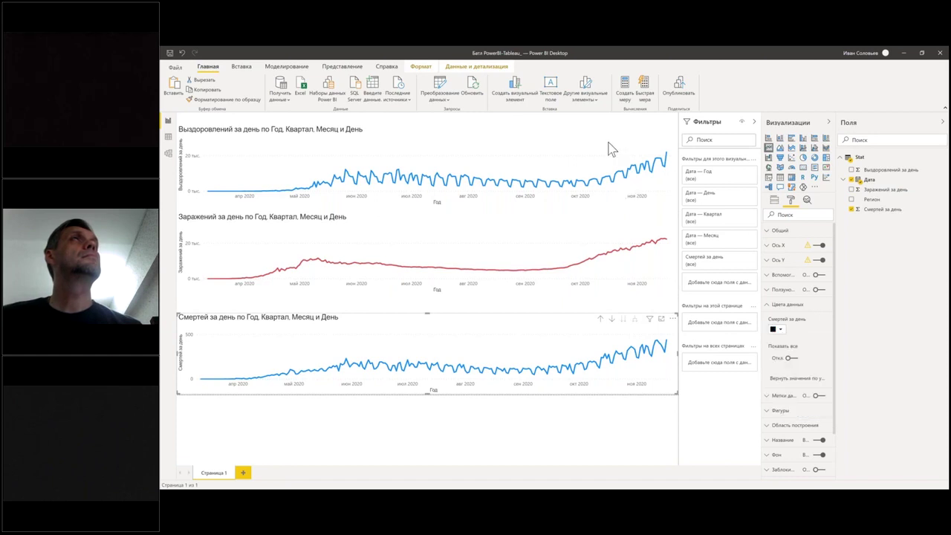
{"action": "left_click", "coordinate": [611, 149]}
{"action": "left_click", "coordinate": [780, 329]}
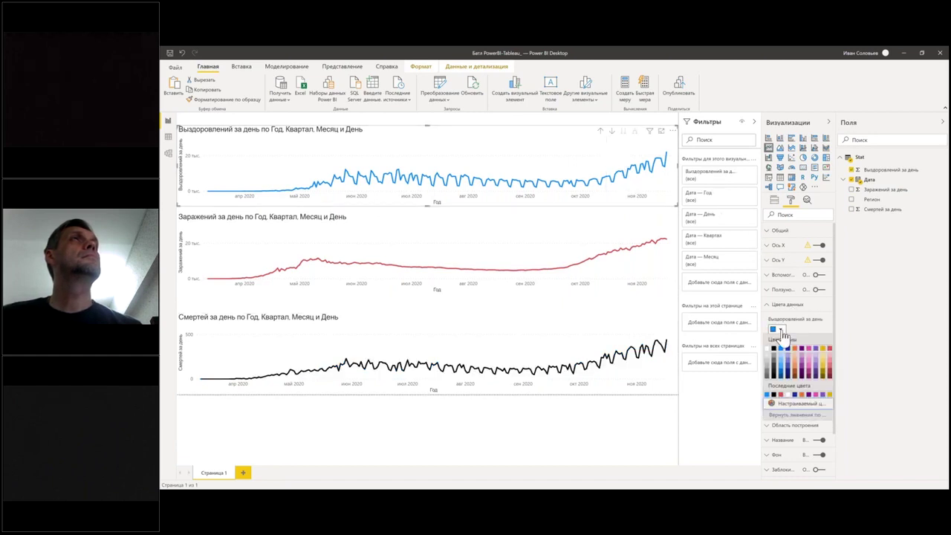
{"action": "left_click", "coordinate": [816, 407]}
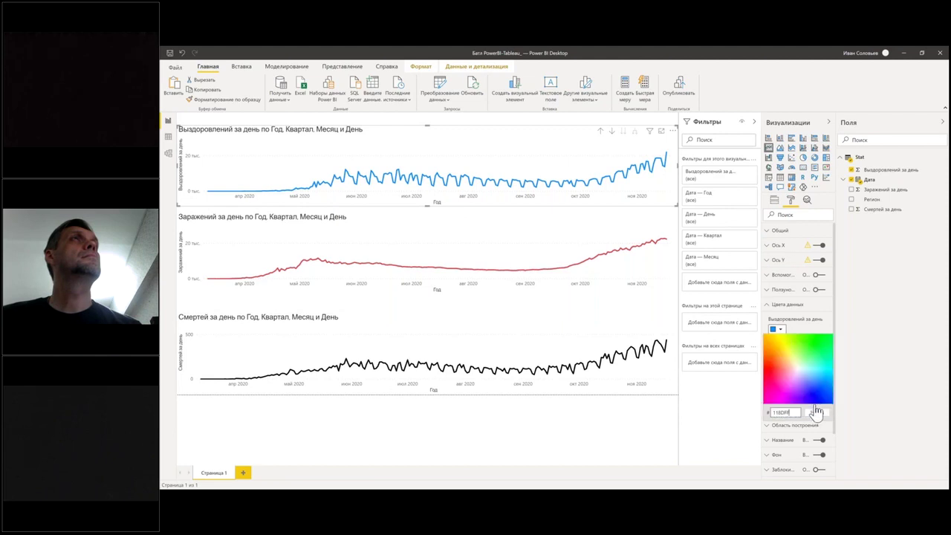
{"action": "left_click", "coordinate": [820, 344]}
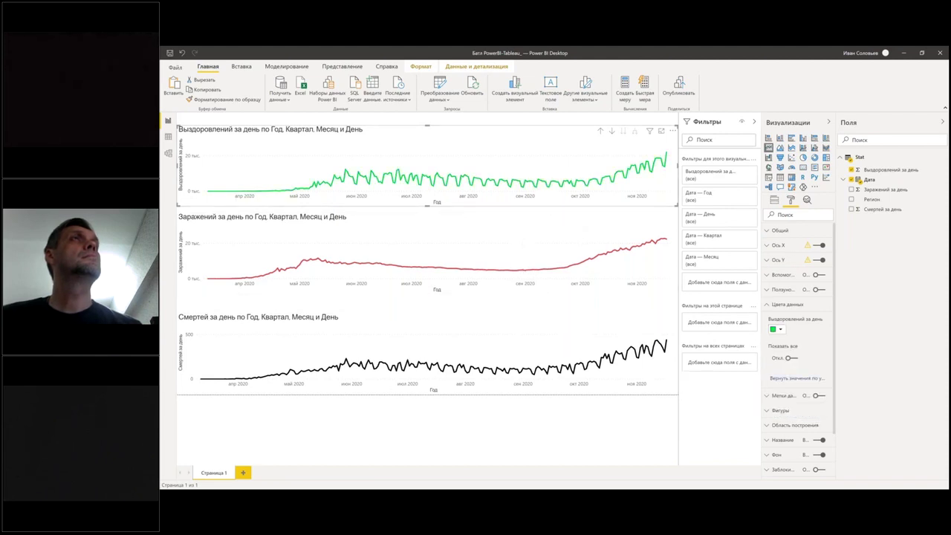
Step: Switch to Tableau and close the extra window with the Connect page in front of the Chart data source
{"action": "left_click", "coordinate": [753, 123]}
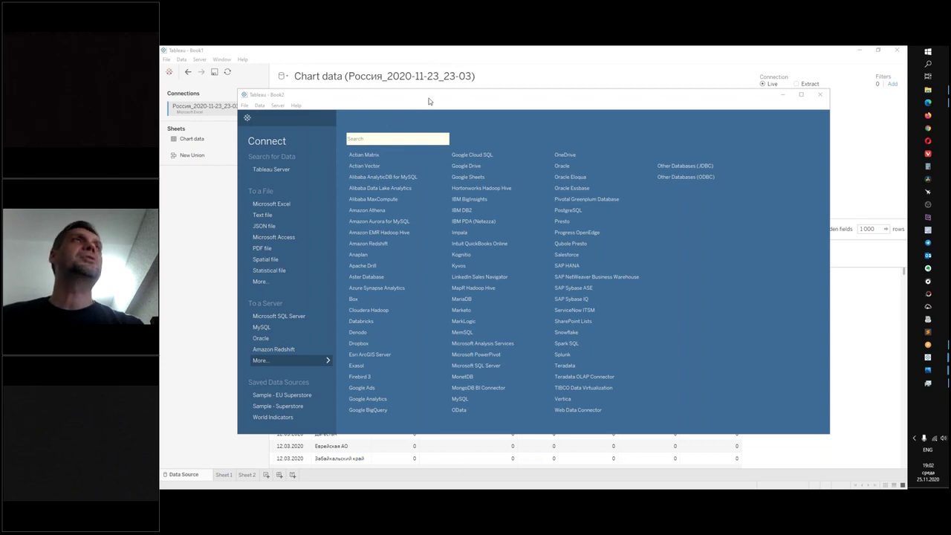
{"action": "left_click", "coordinate": [821, 95]}
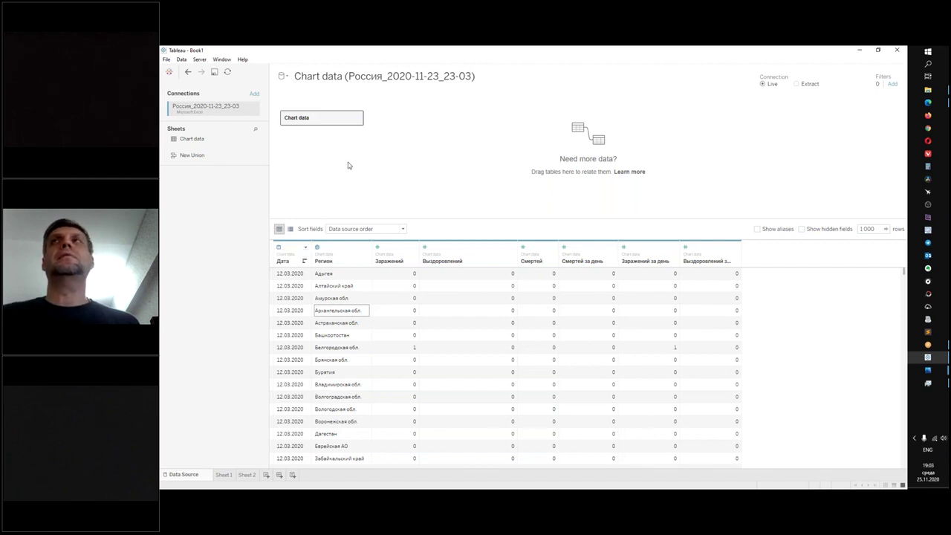
Step: Look through the available interface languages, and check the dashboard commands on Sheet 1
{"action": "left_click", "coordinate": [245, 60]}
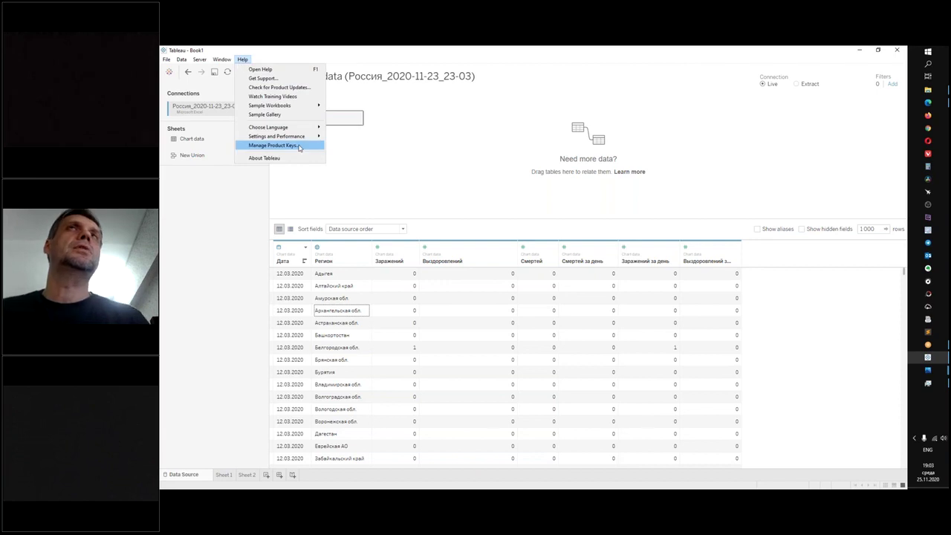
{"action": "mouse_move", "coordinate": [295, 129]}
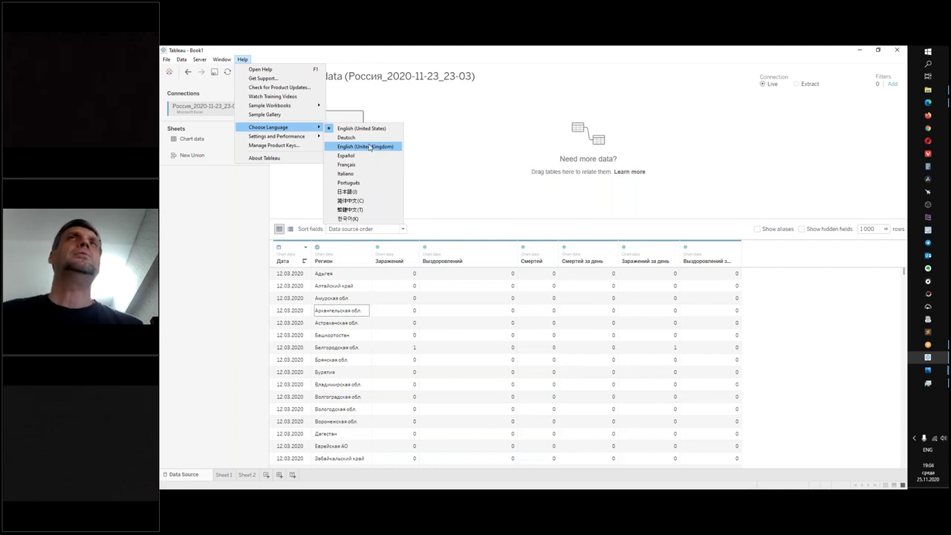
{"action": "left_click", "coordinate": [229, 215]}
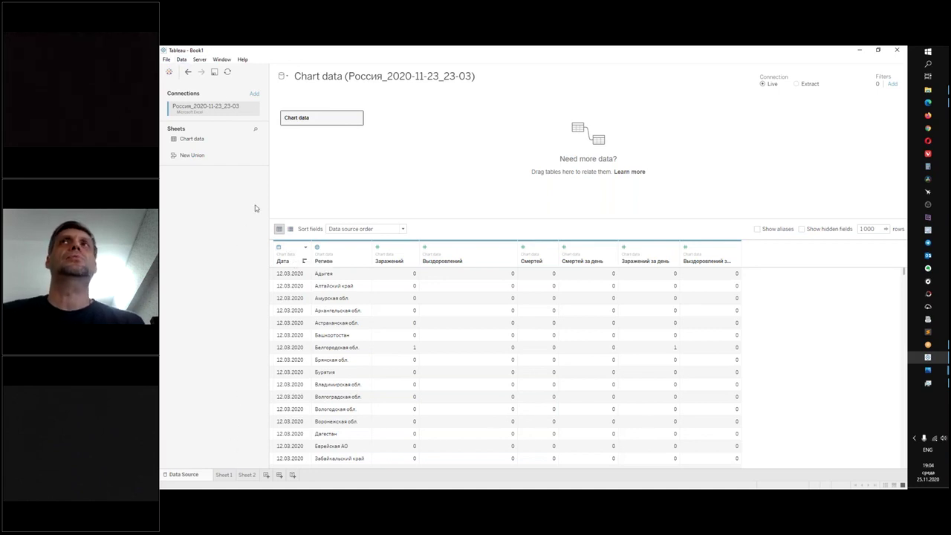
{"action": "left_click", "coordinate": [224, 476]}
{"action": "left_click", "coordinate": [234, 59]}
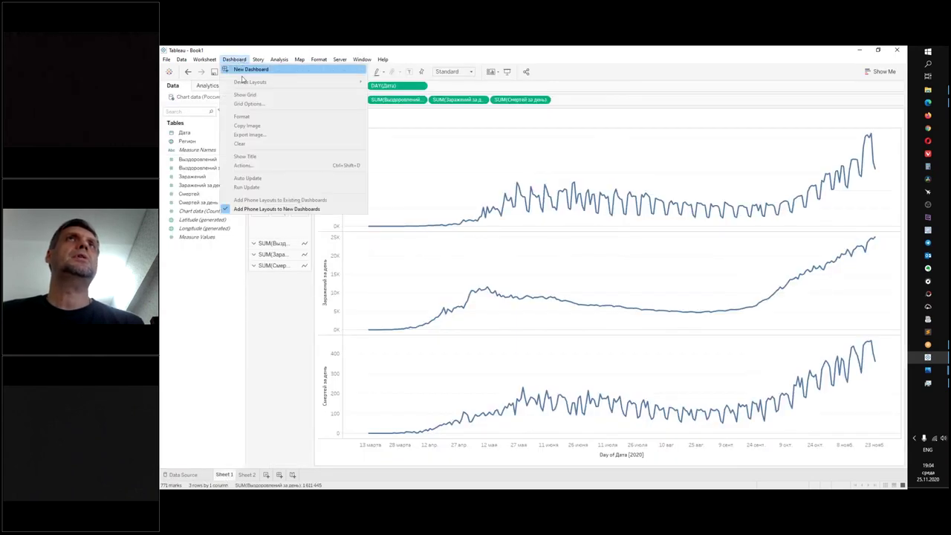
{"action": "left_click", "coordinate": [213, 308]}
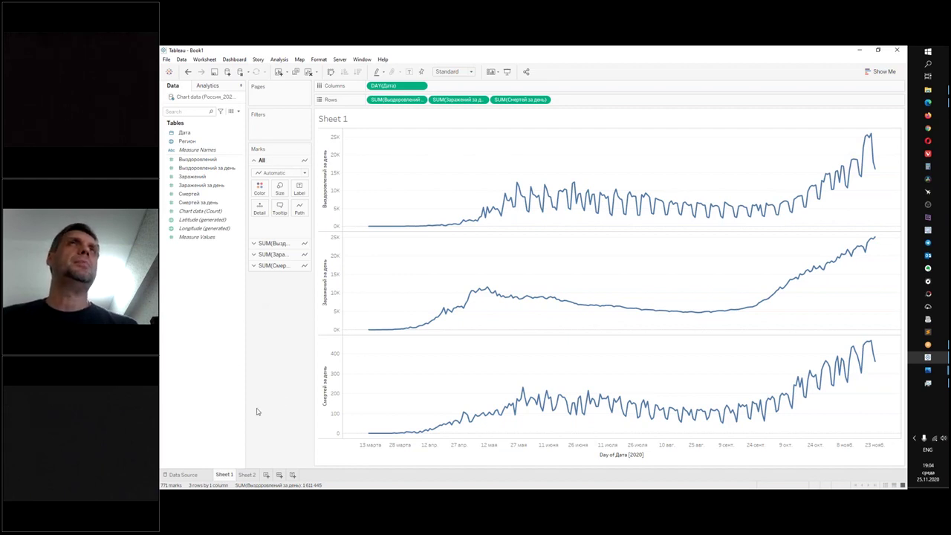
Step: Add Дата to Sheet 2's columns and set it to continuous Day level
{"action": "left_click", "coordinate": [248, 475]}
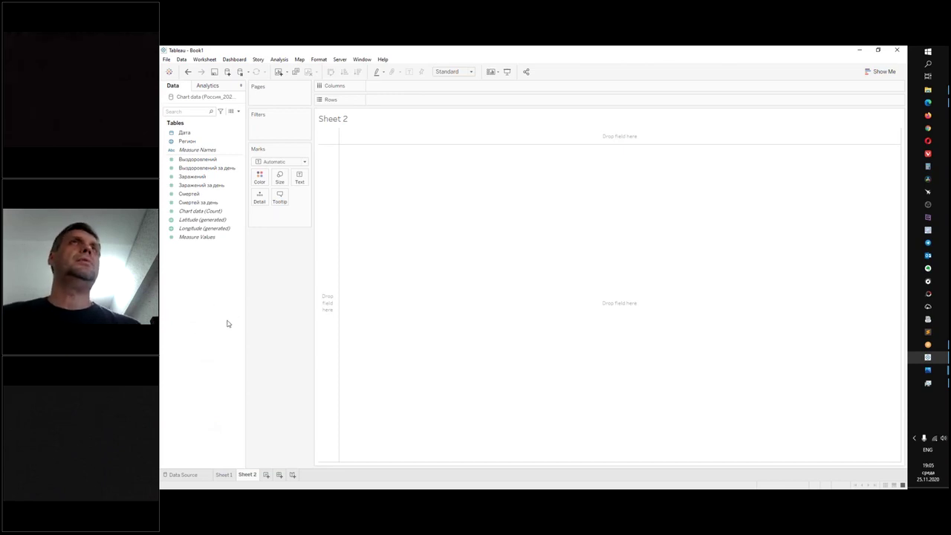
{"action": "left_click", "coordinate": [188, 142]}
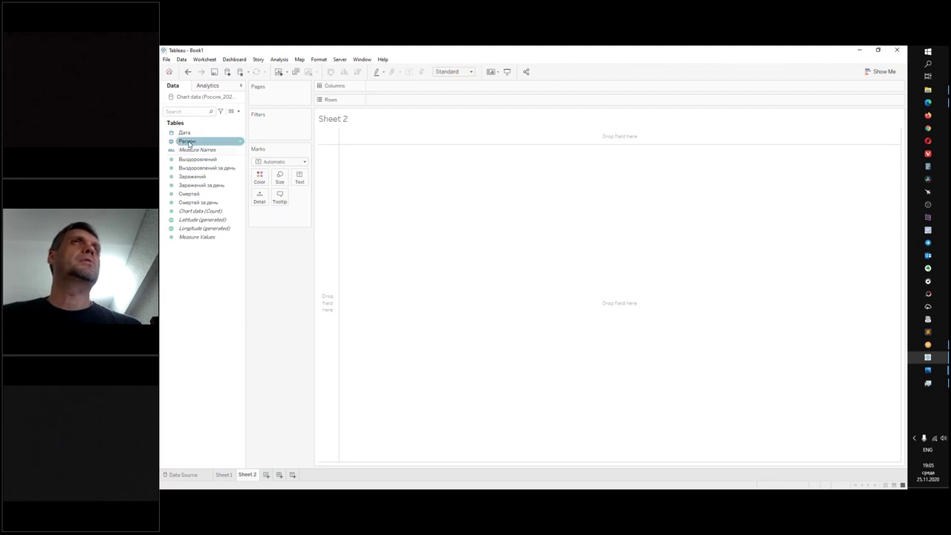
{"action": "left_click", "coordinate": [188, 134]}
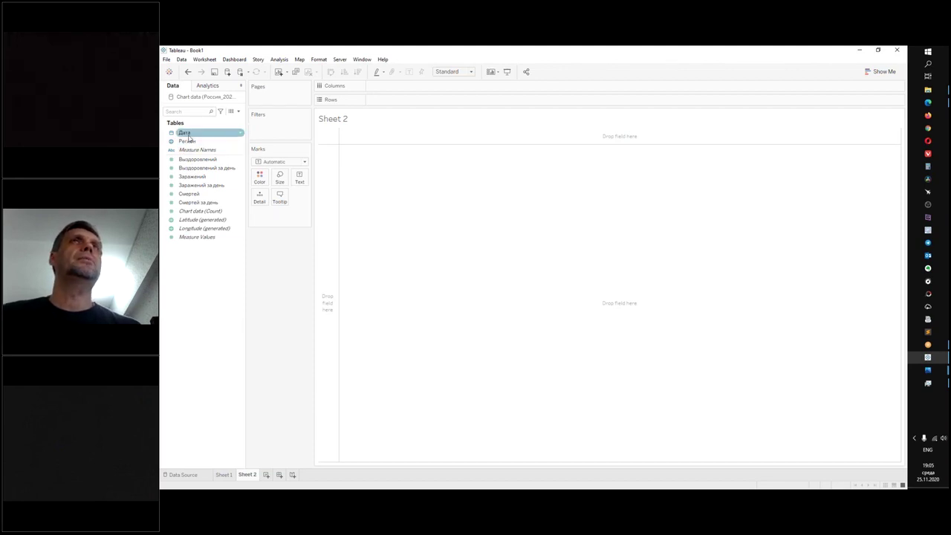
{"action": "double_click", "coordinate": [189, 135]}
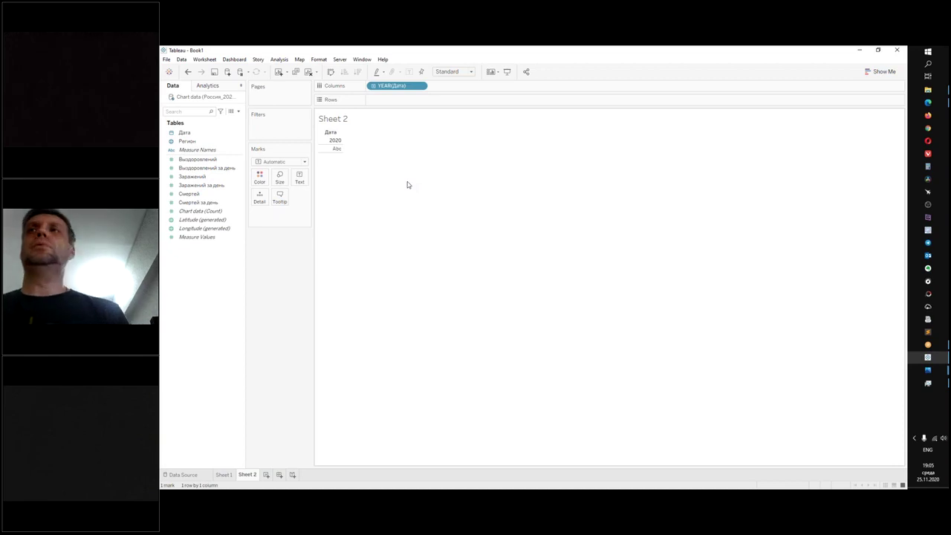
{"action": "left_click", "coordinate": [420, 85]}
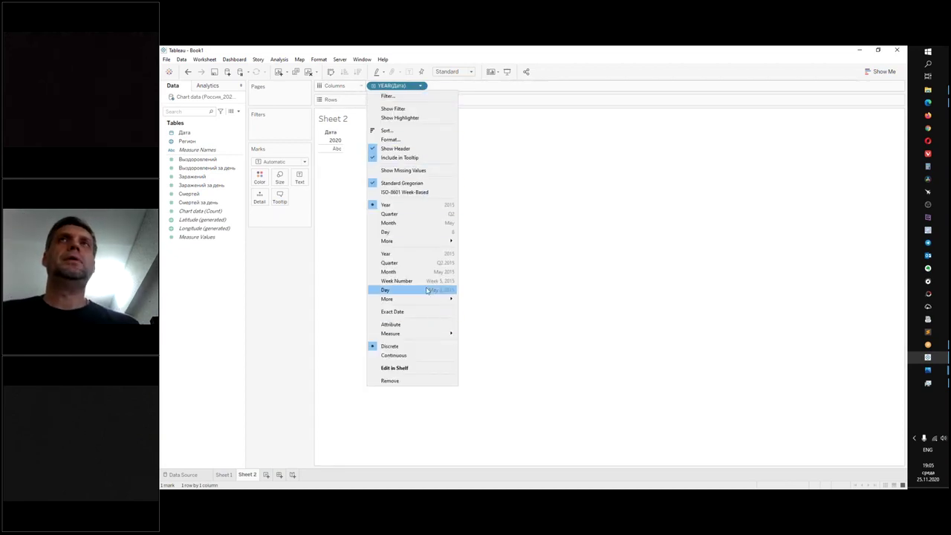
{"action": "left_click", "coordinate": [428, 289]}
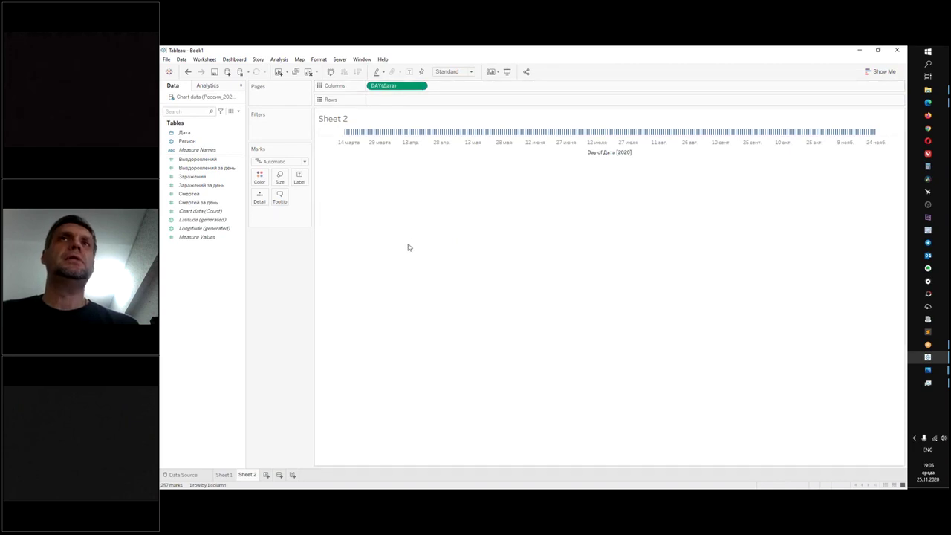
Step: Plot Выздоровлений за день on Sheet 2's rows and colour the lines by Регион, adding all members
{"action": "left_click", "coordinate": [421, 86]}
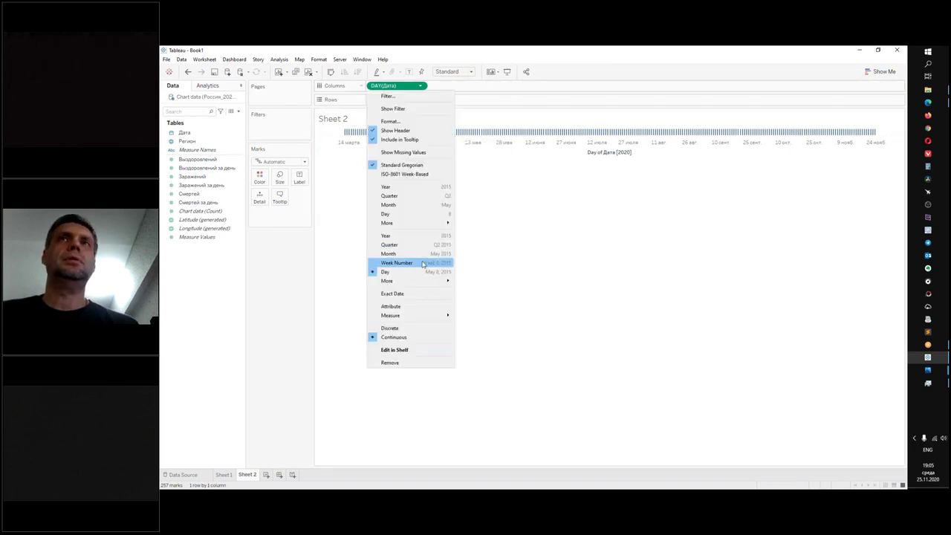
{"action": "left_click", "coordinate": [284, 334]}
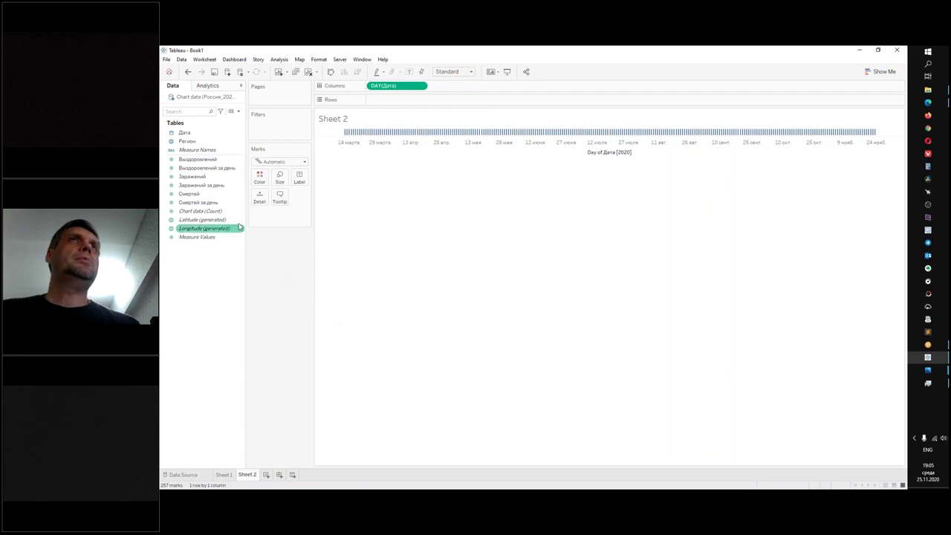
{"action": "double_click", "coordinate": [215, 168]}
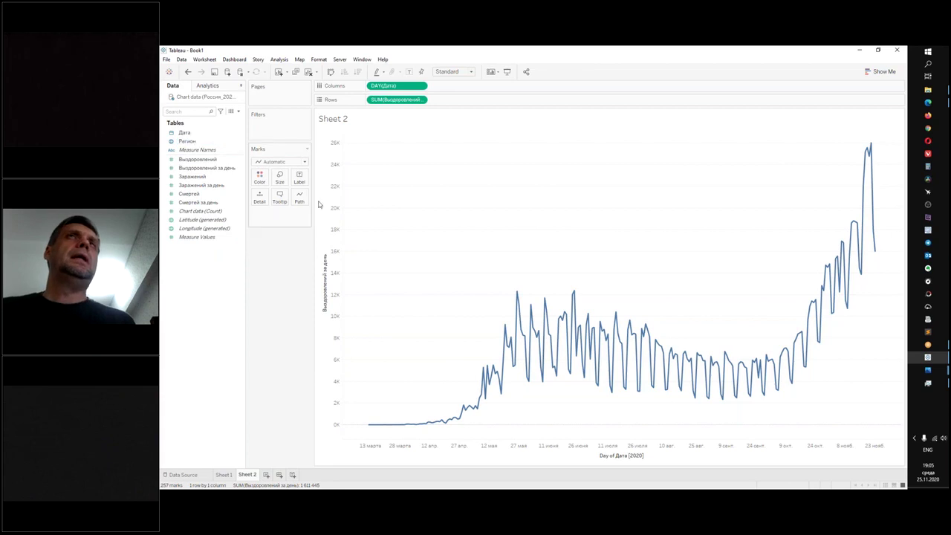
{"action": "left_click_drag", "start_coordinate": [191, 141], "coordinate": [260, 180]}
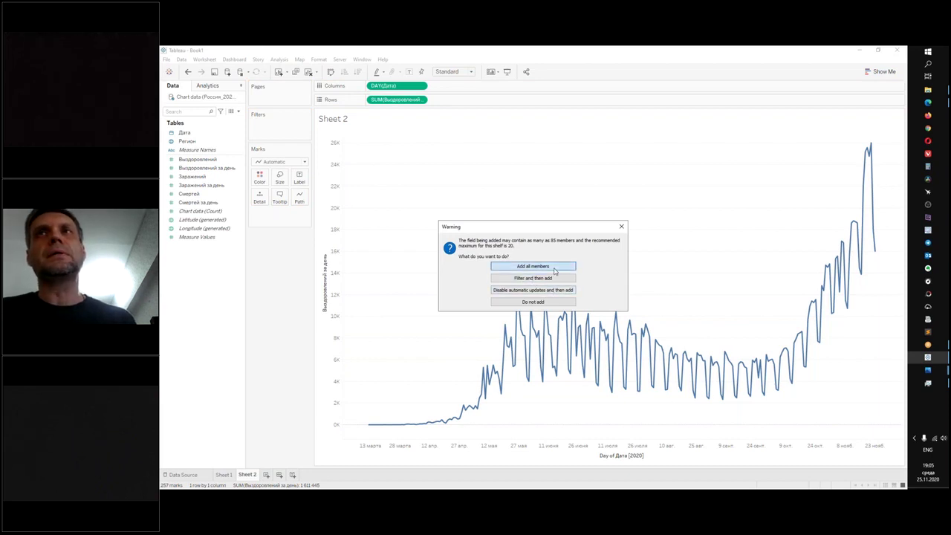
{"action": "left_click", "coordinate": [569, 267]}
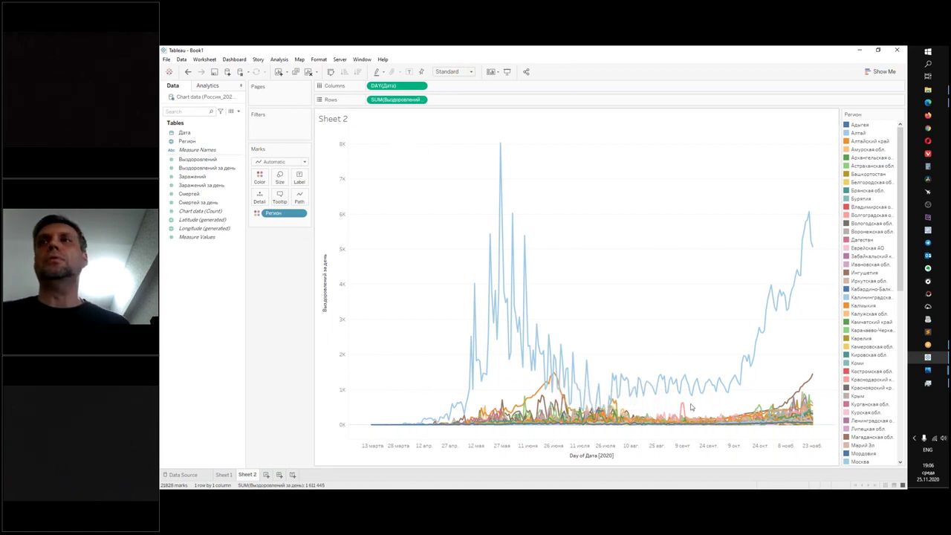
Step: Switch Дата on Sheet 2's columns to the continuous Week Number level
{"action": "mouse_move", "coordinate": [505, 208]}
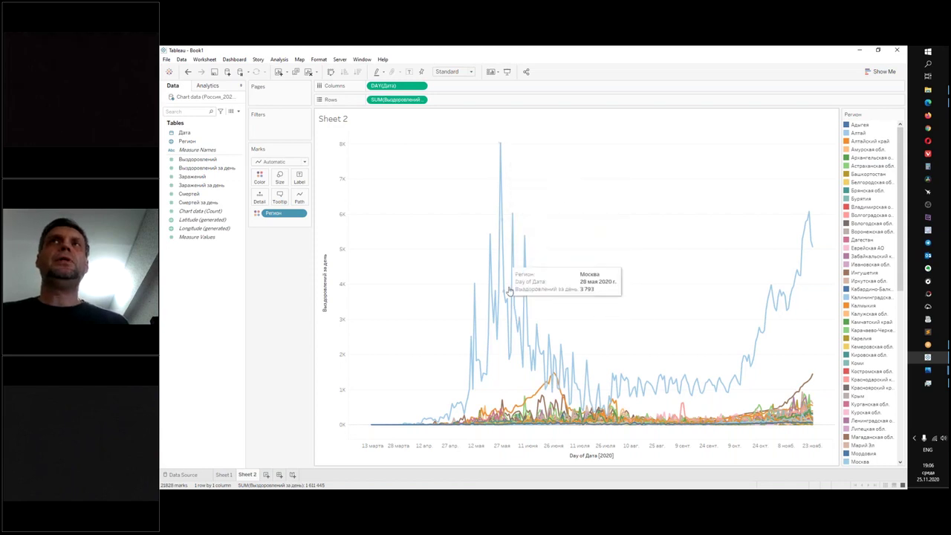
{"action": "mouse_move", "coordinate": [517, 280]}
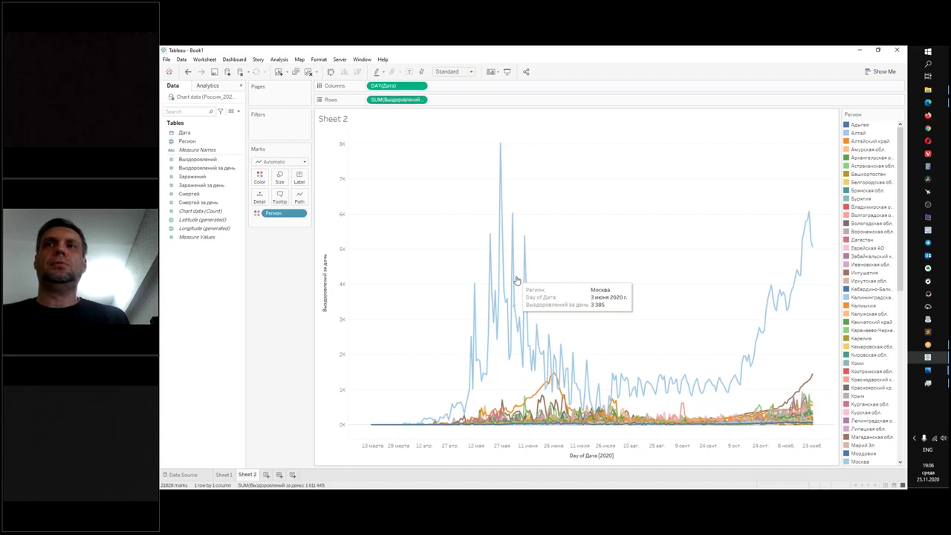
{"action": "mouse_move", "coordinate": [741, 361]}
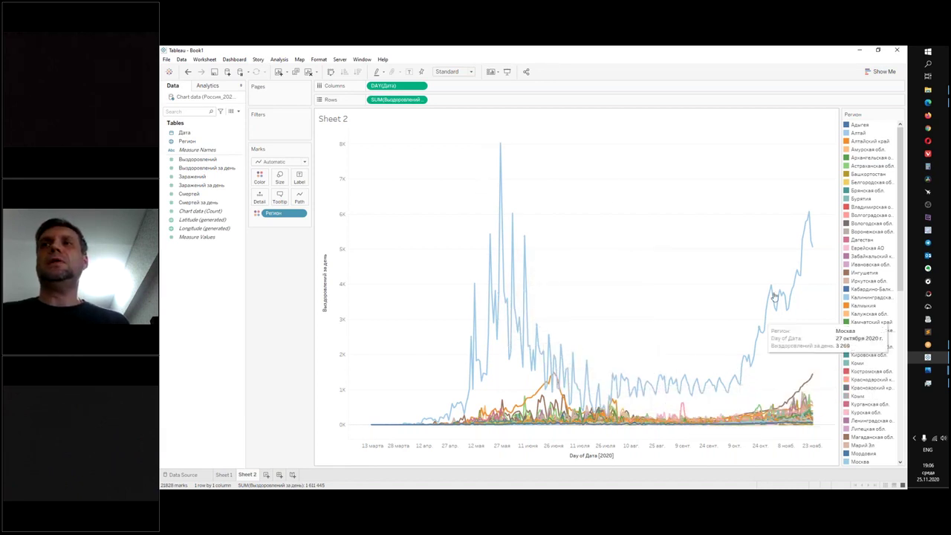
{"action": "left_click", "coordinate": [425, 87]}
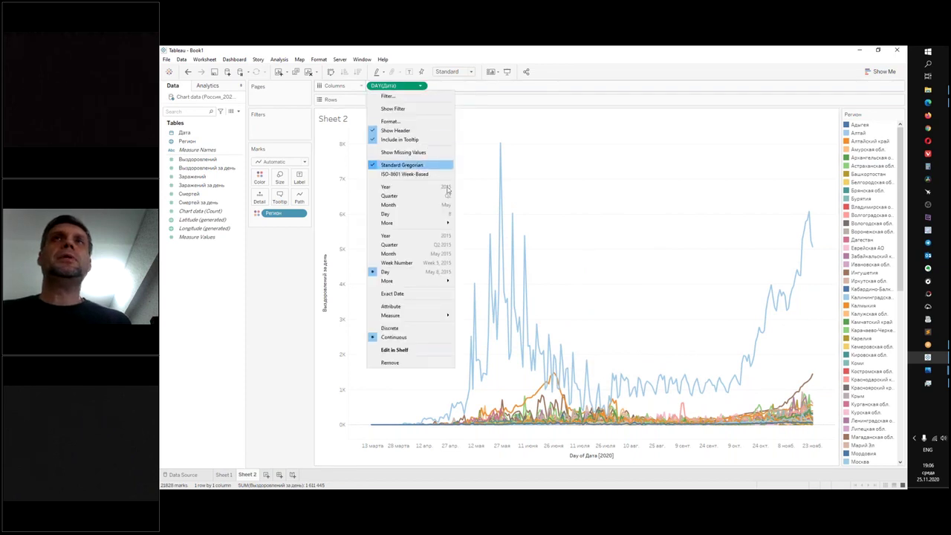
{"action": "left_click", "coordinate": [398, 263]}
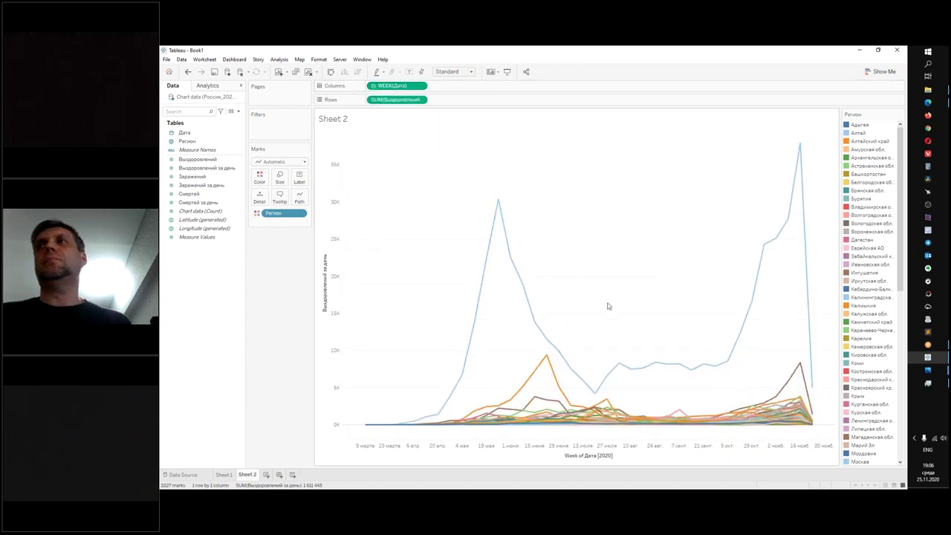
Step: Filter the weekly Дата field by a range of dates that ends on 22.11.2020
{"action": "left_click", "coordinate": [420, 87]}
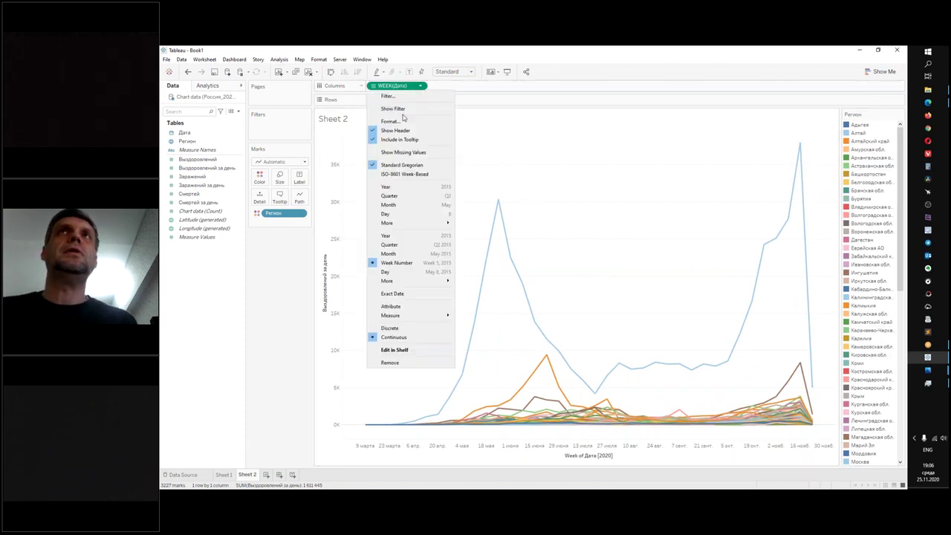
{"action": "left_click", "coordinate": [405, 98]}
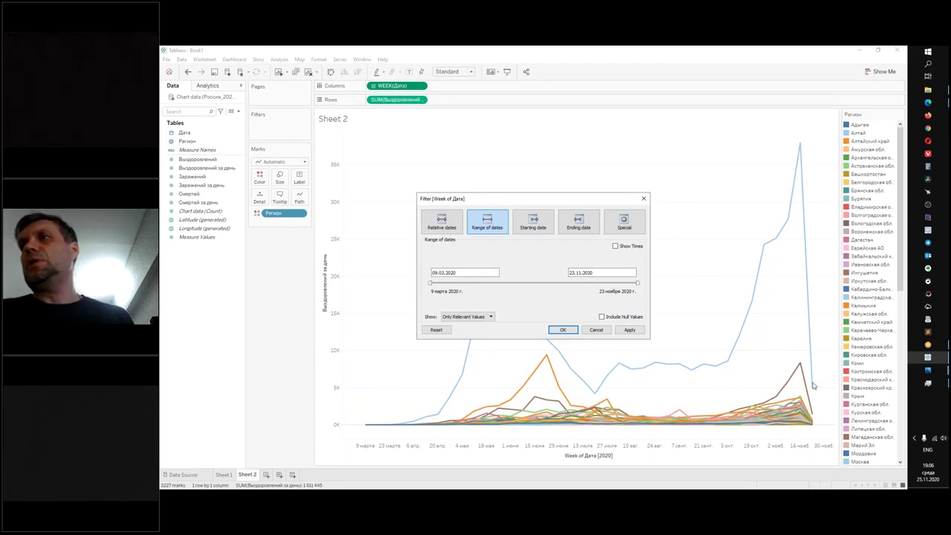
{"action": "left_click", "coordinate": [600, 270]}
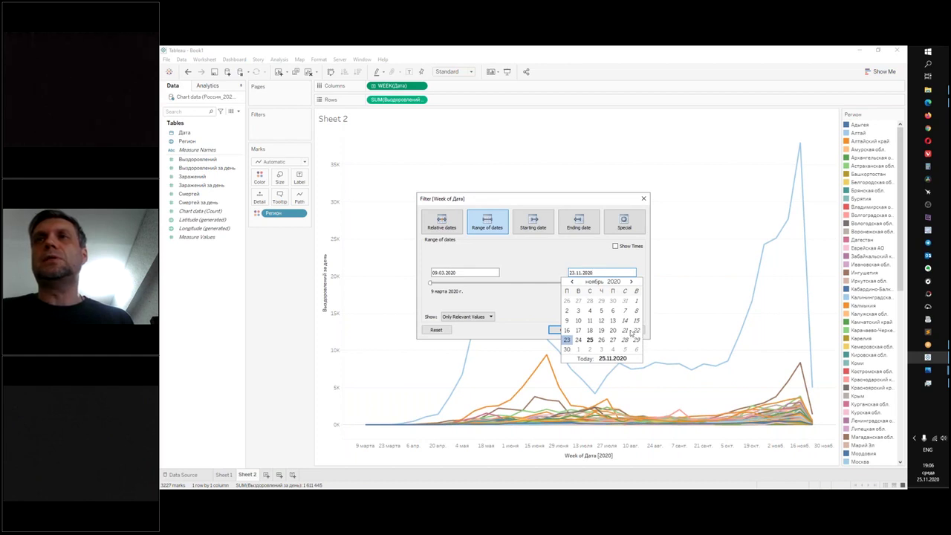
{"action": "left_click", "coordinate": [637, 330]}
{"action": "left_click", "coordinate": [630, 330]}
{"action": "left_click", "coordinate": [564, 331]}
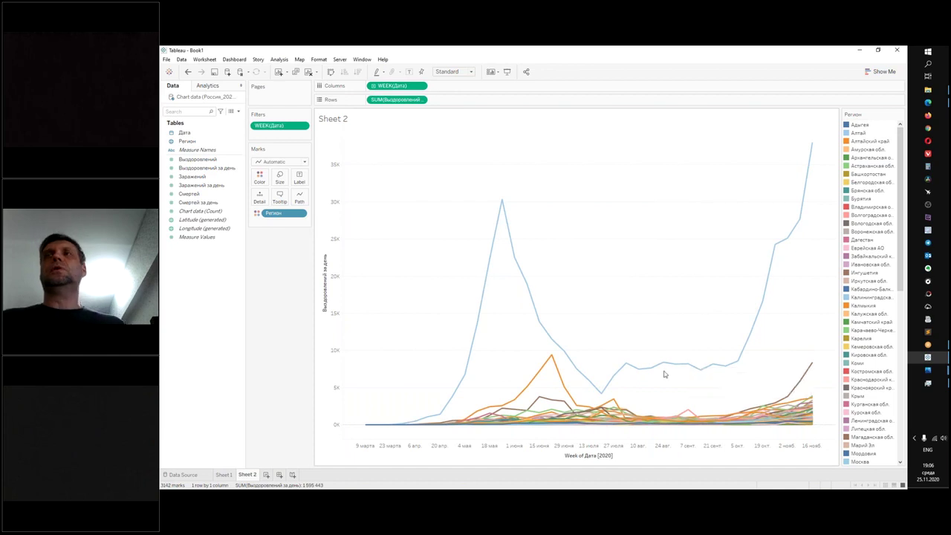